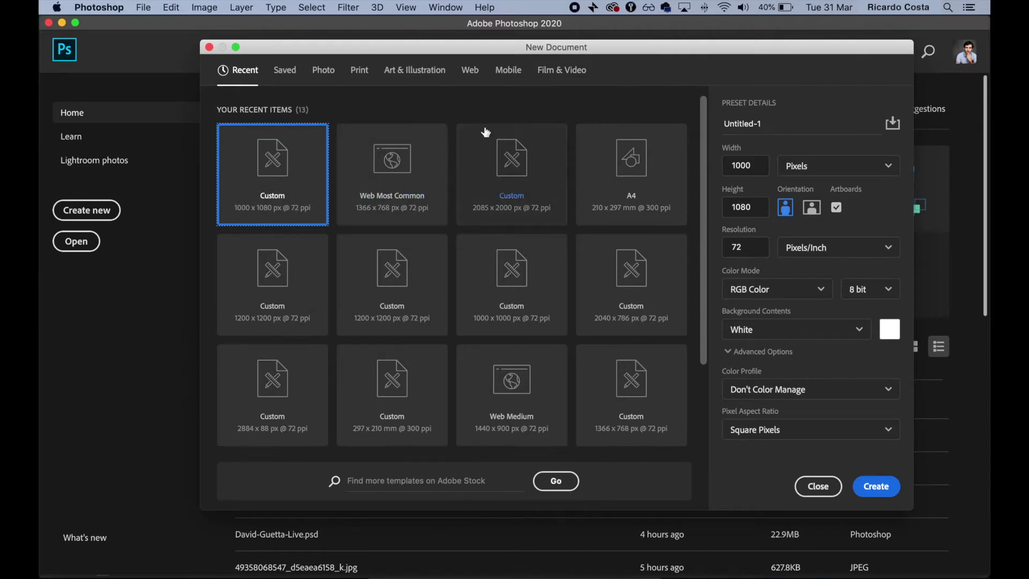
Create a new white document preset named MyArt with a width of 1000 px
left_click(800, 124)
type("MyArt")
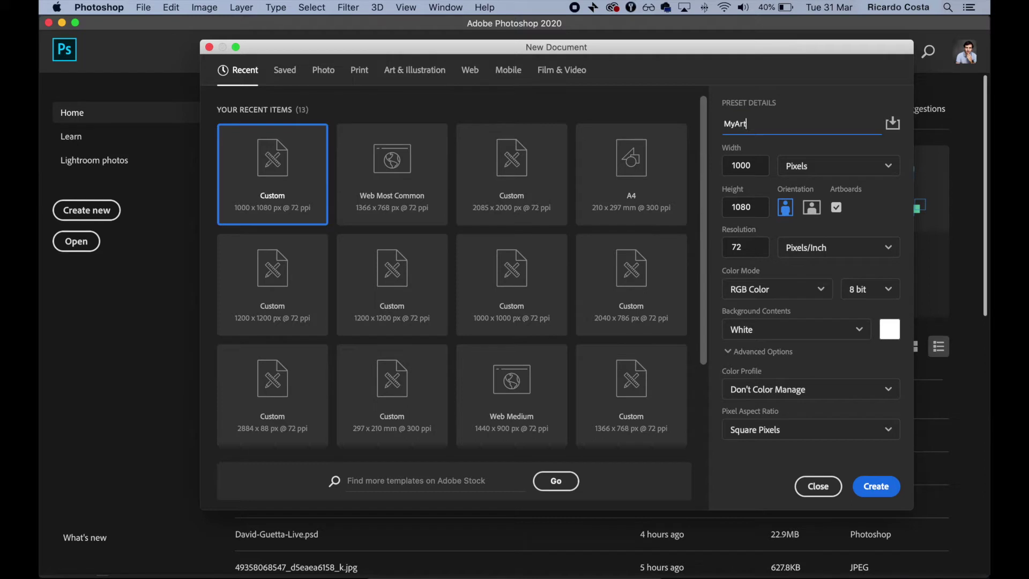
double_click(742, 165)
type("00")
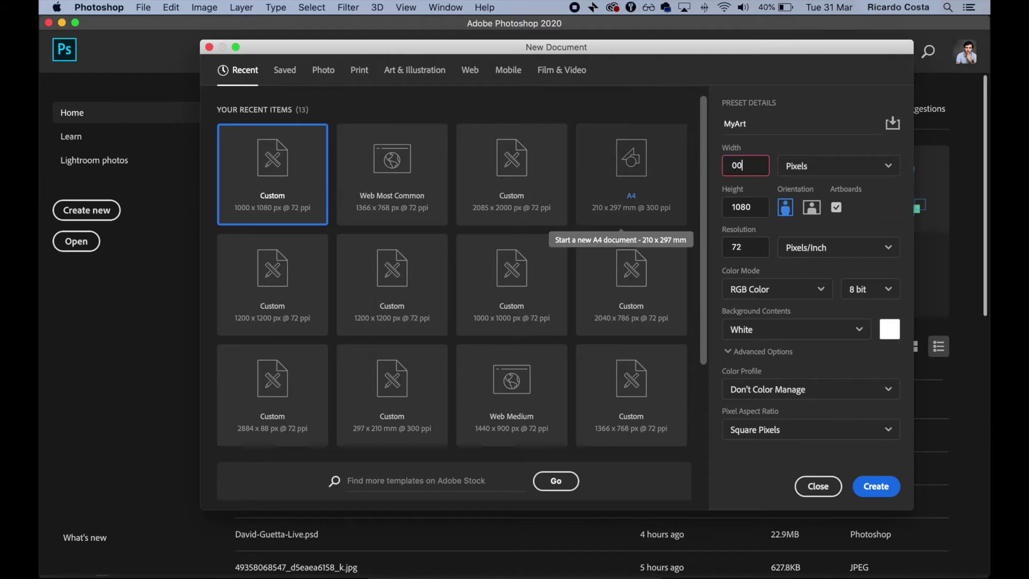
type("10")
left_click(874, 486)
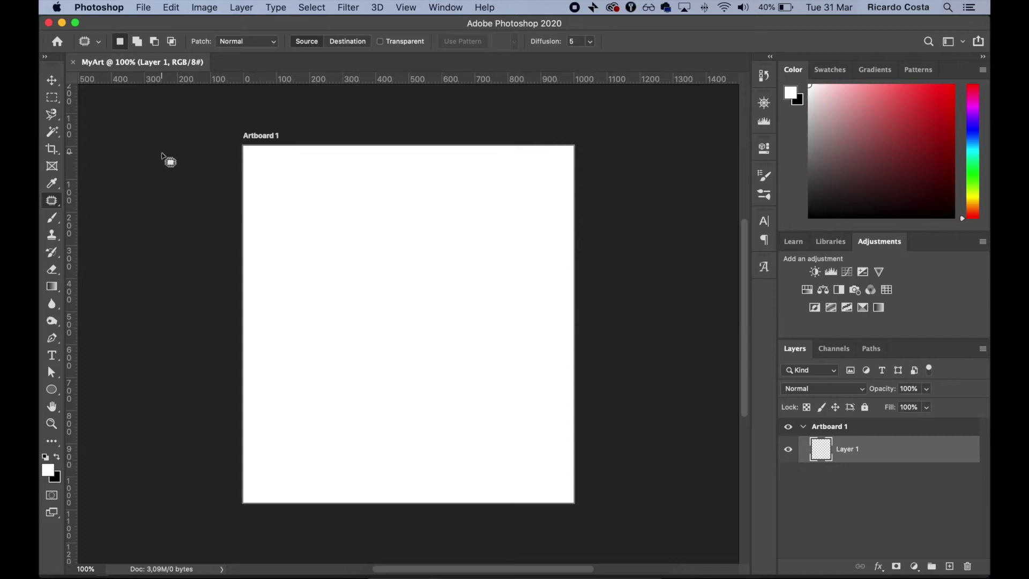
left_click(52, 97)
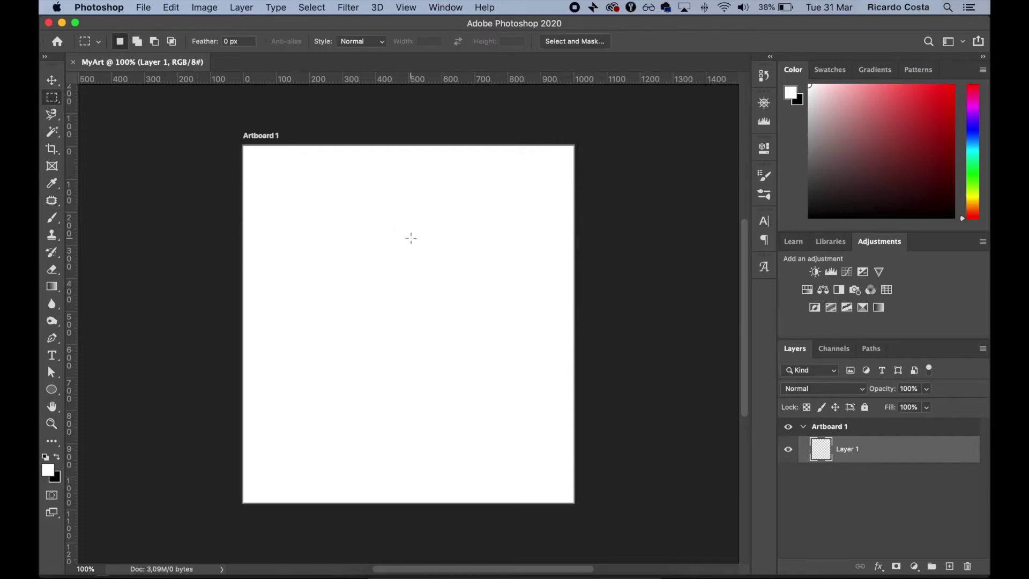
left_click(143, 8)
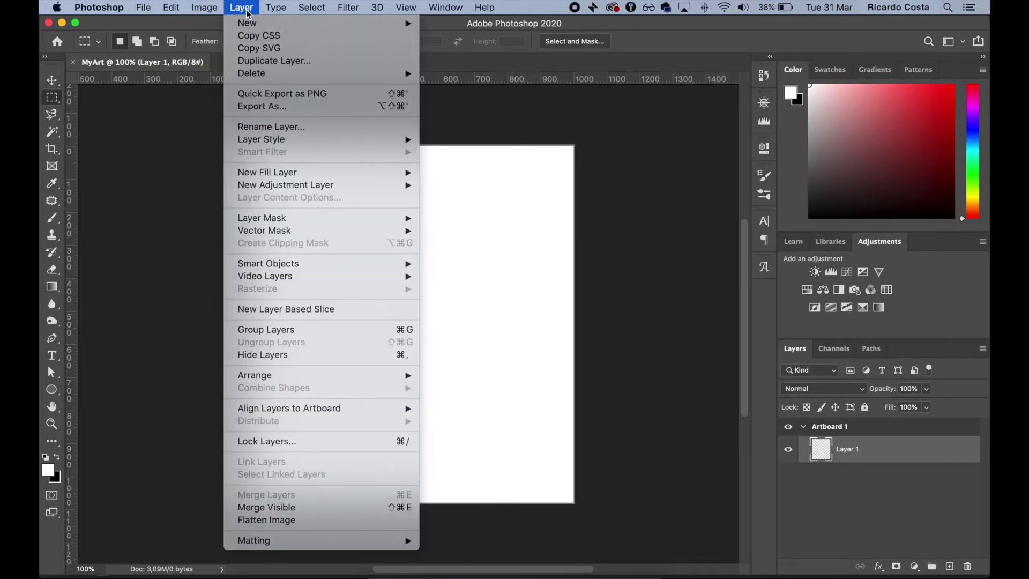
mouse_move(277, 8)
mouse_move(307, 11)
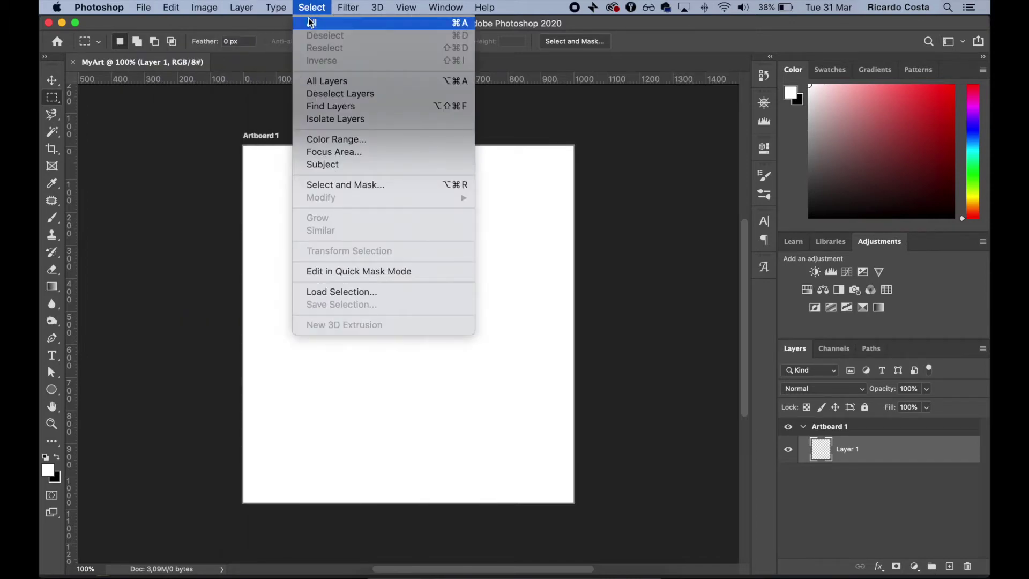
left_click(258, 104)
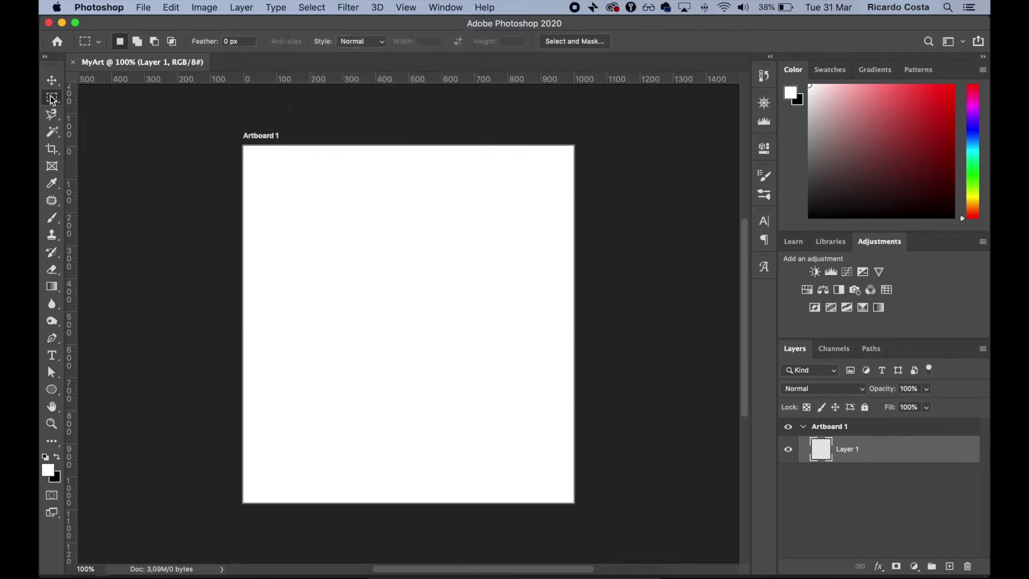
left_click(52, 115)
left_click(52, 132)
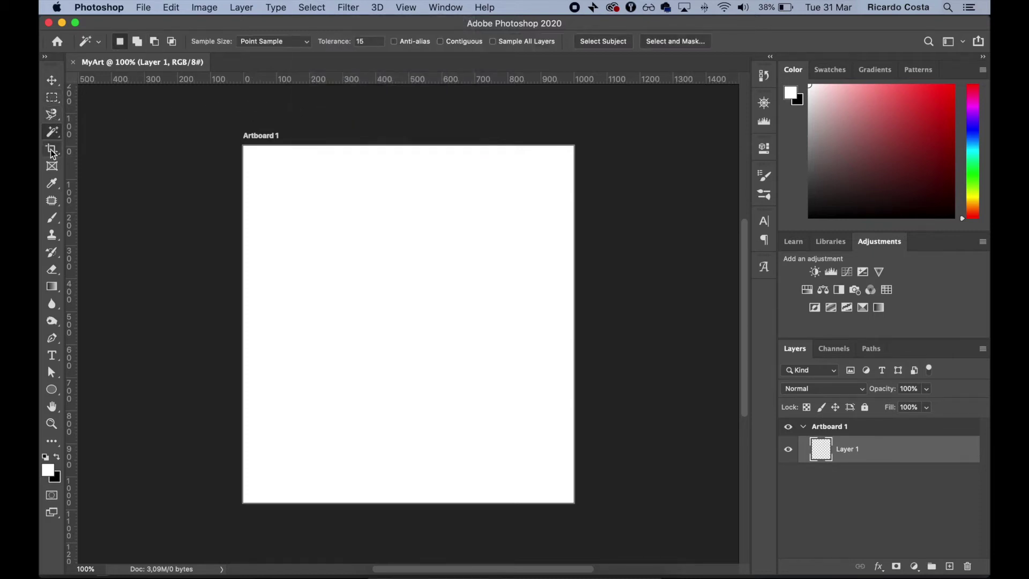
left_click(52, 150)
left_click(52, 166)
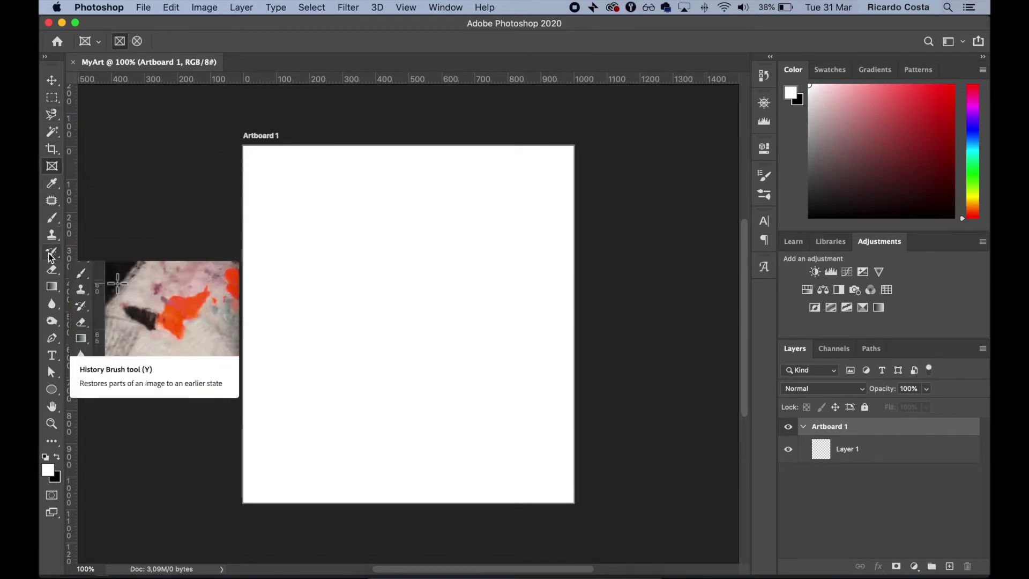
left_click(54, 99)
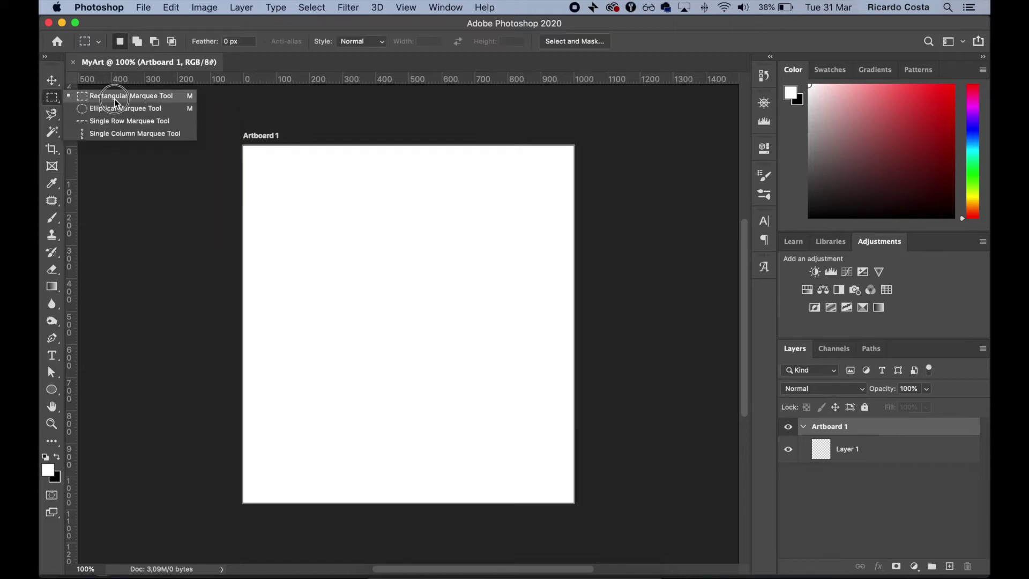
left_click(117, 97)
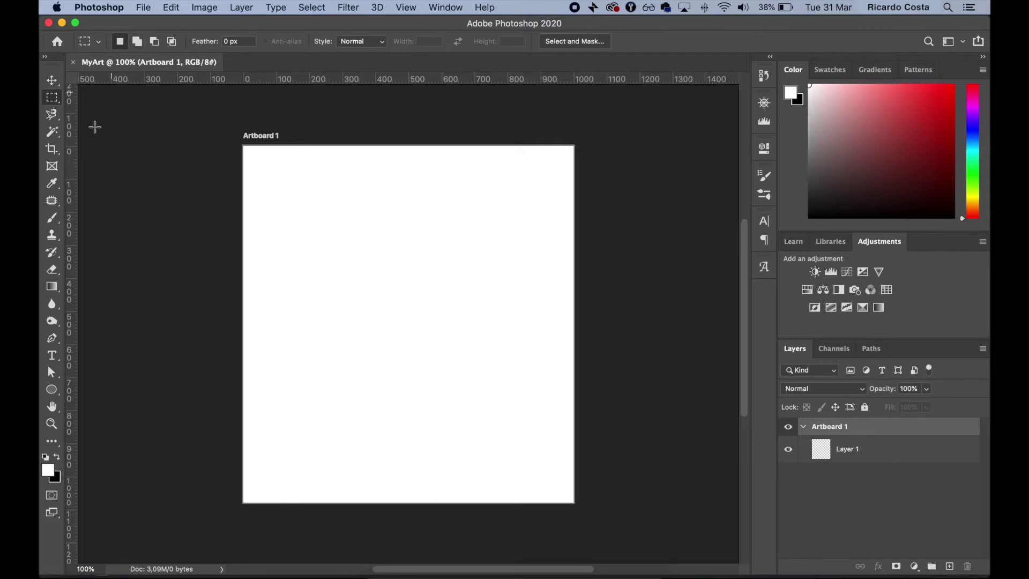
left_click(52, 131)
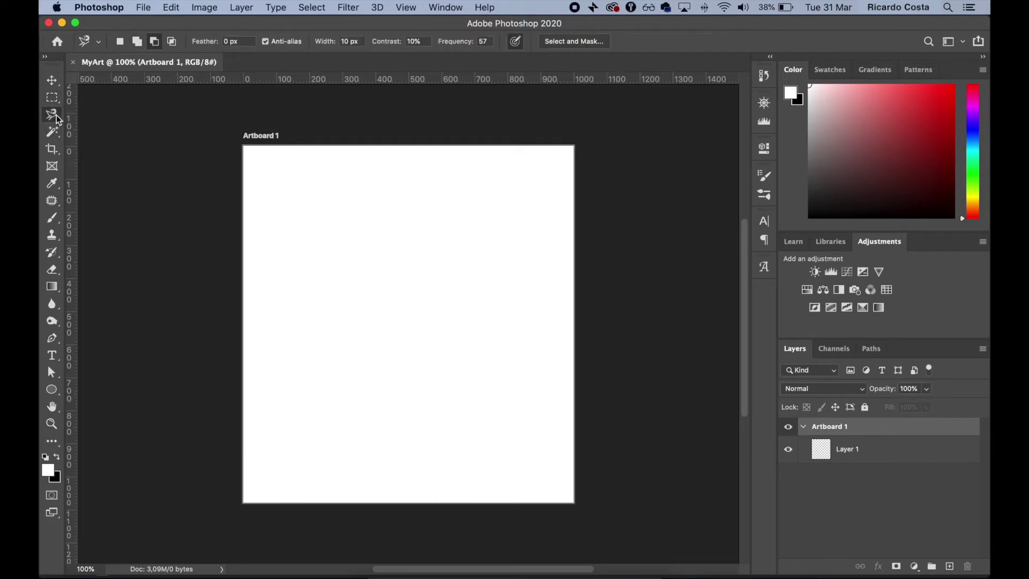
left_click(52, 217)
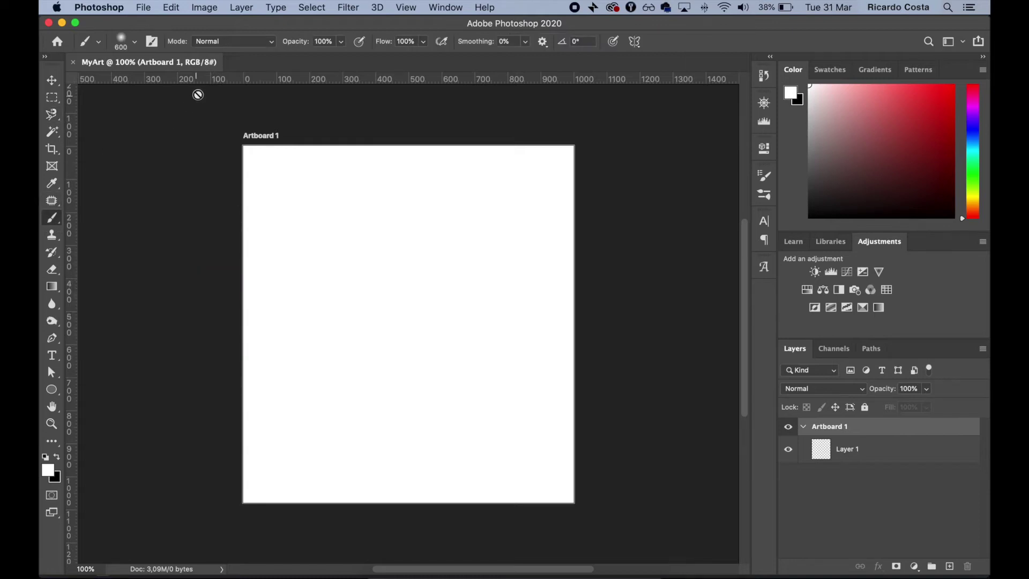
Drag one horizontal guide near the artboard top and two vertical guides near the left edge, one at about x 30 px
left_click_drag(319, 84, 372, 183)
left_click_drag(75, 216, 276, 222)
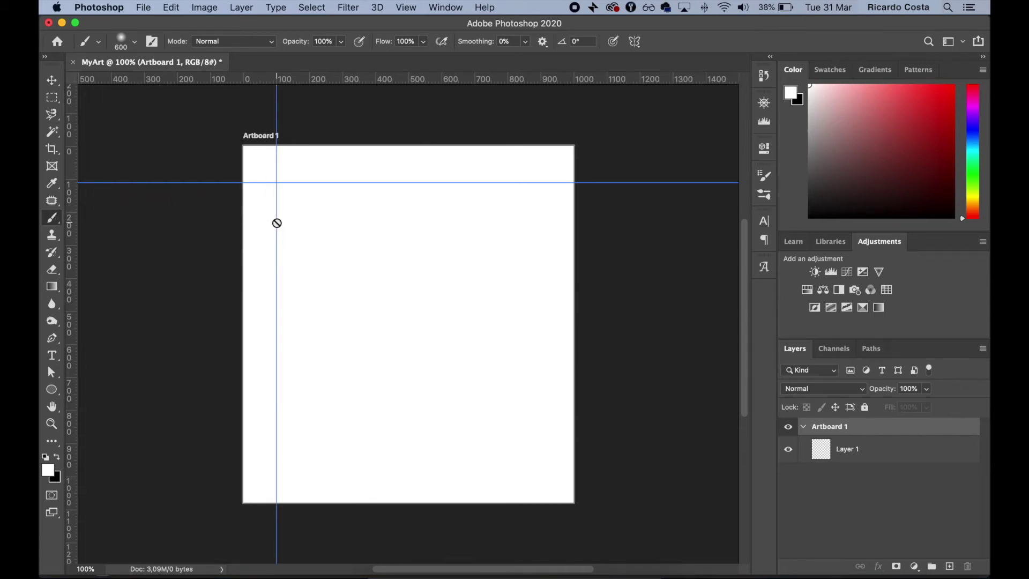
left_click_drag(75, 236, 254, 237)
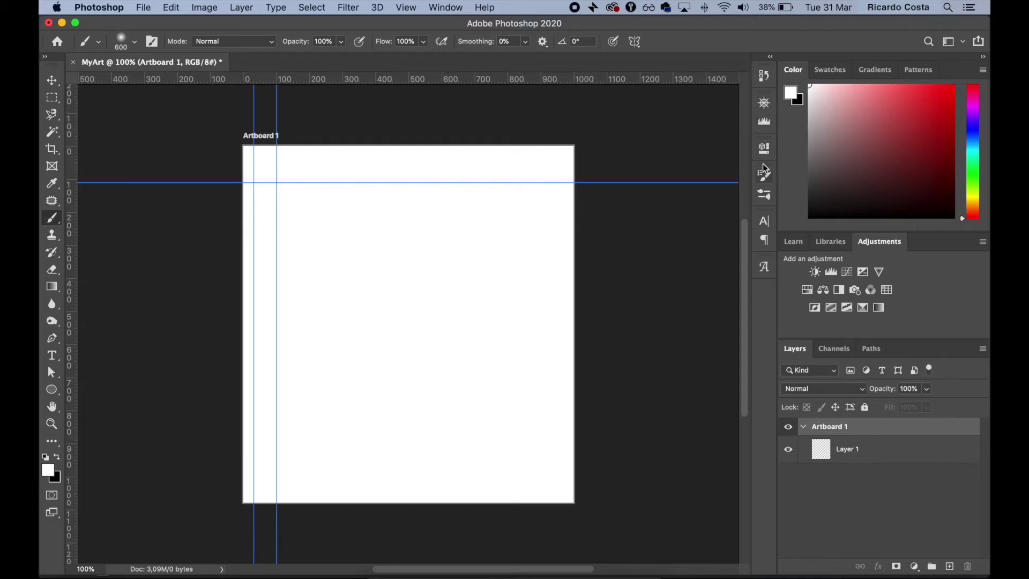
Step back through the History states to New, removing all three guides
left_click(770, 56)
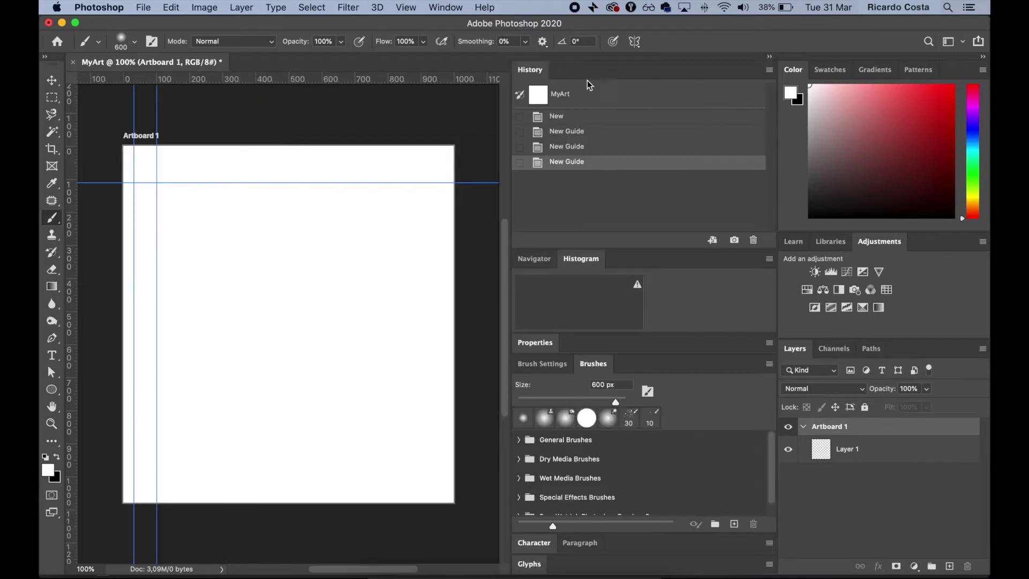
left_click(519, 162)
left_click(519, 134)
left_click(519, 117)
left_click(562, 117)
left_click(567, 132)
left_click(567, 147)
left_click(569, 163)
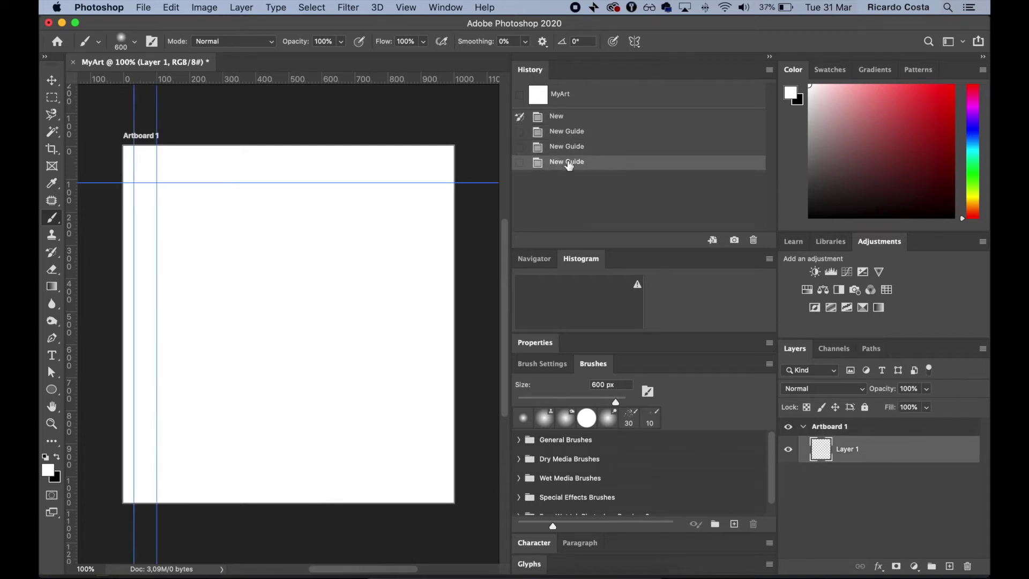
left_click(569, 149)
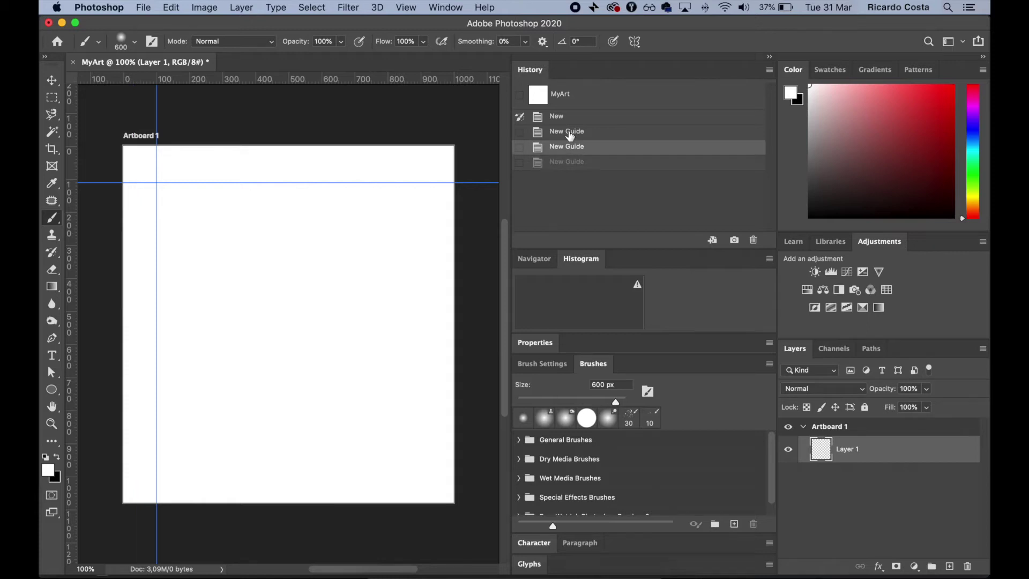
left_click(570, 133)
left_click(568, 118)
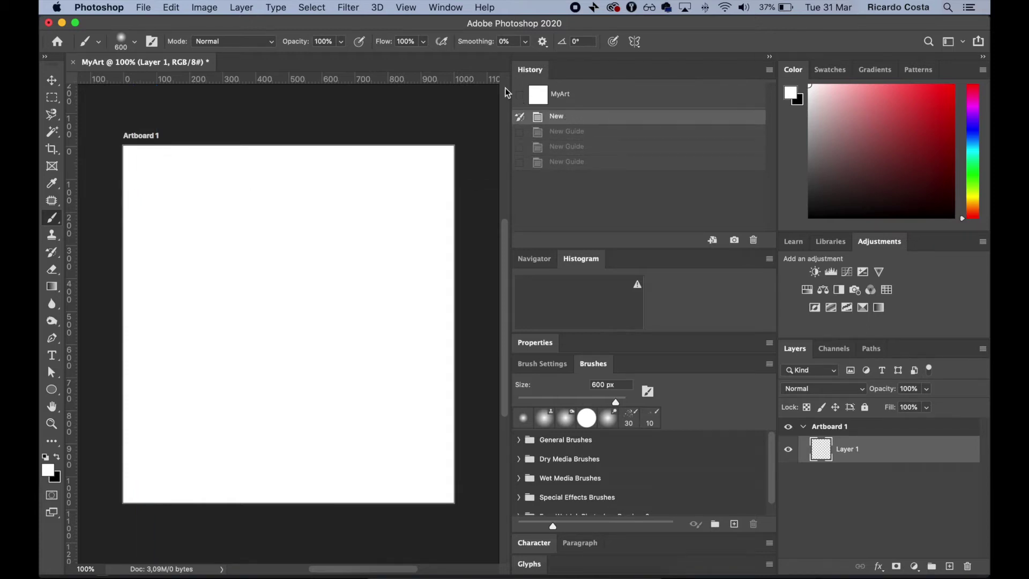
Show the Character panel, collapse the panel dock, and select Layer 1
left_click(444, 10)
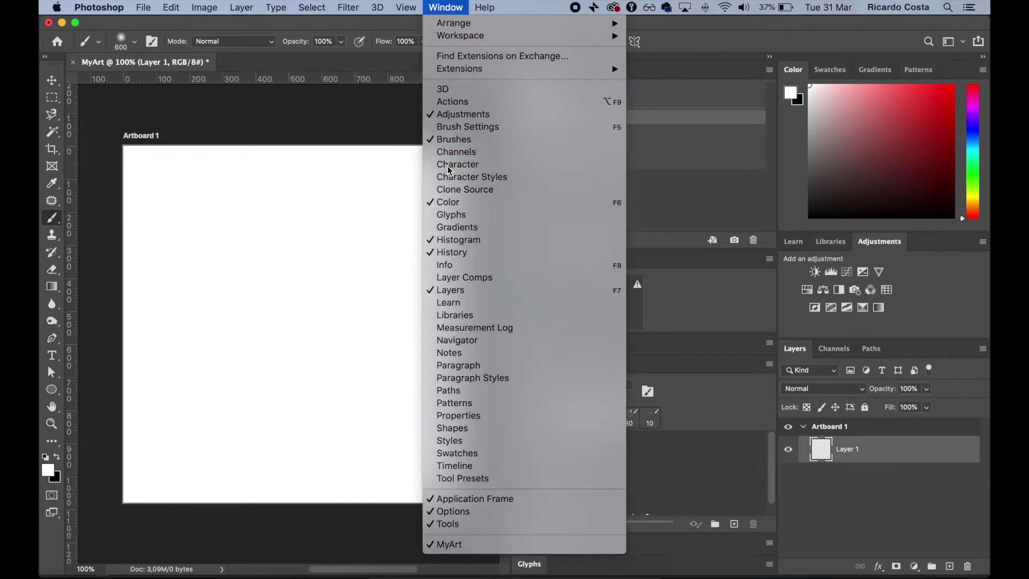
left_click(522, 175)
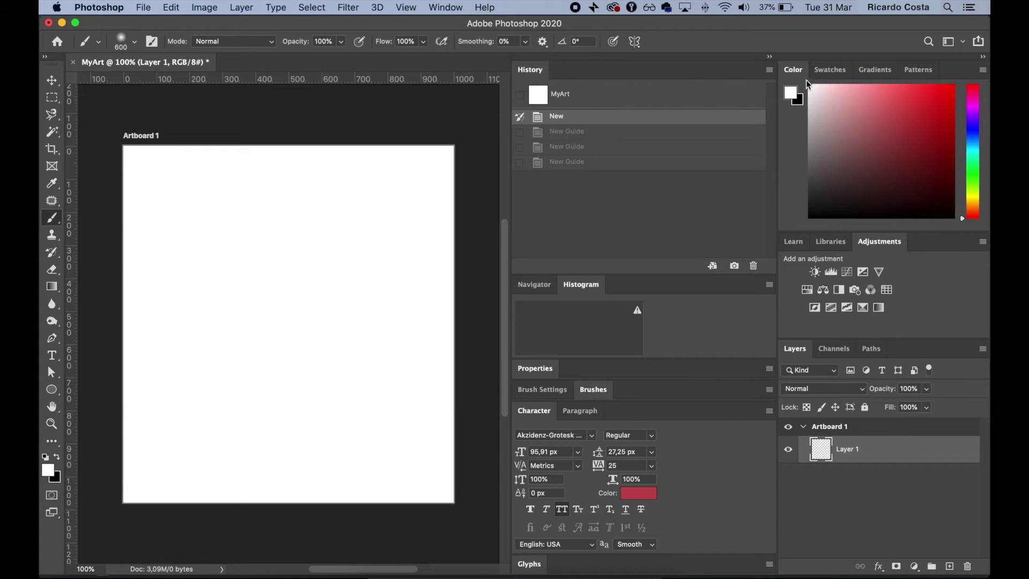
left_click(771, 58)
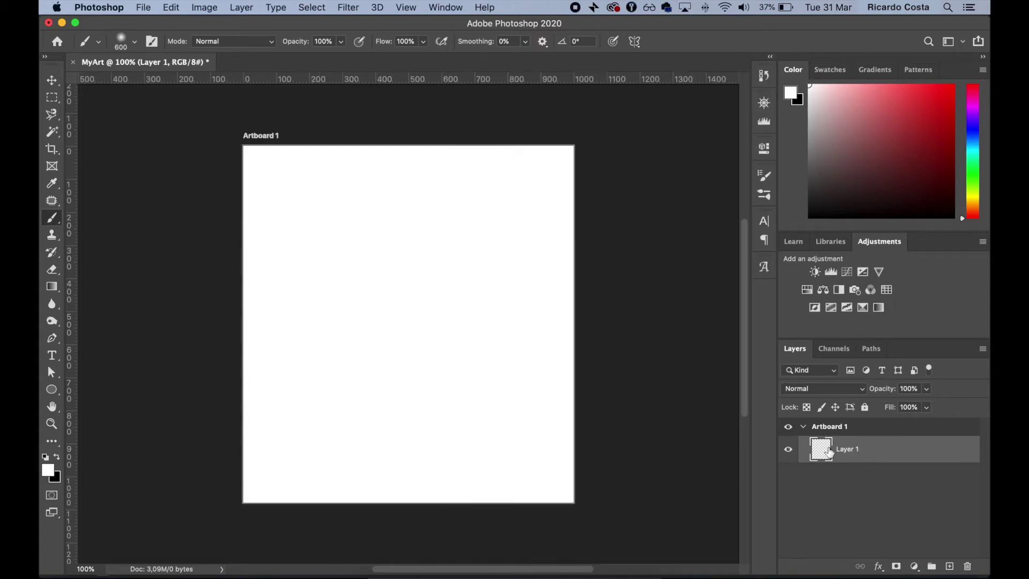
left_click(881, 435)
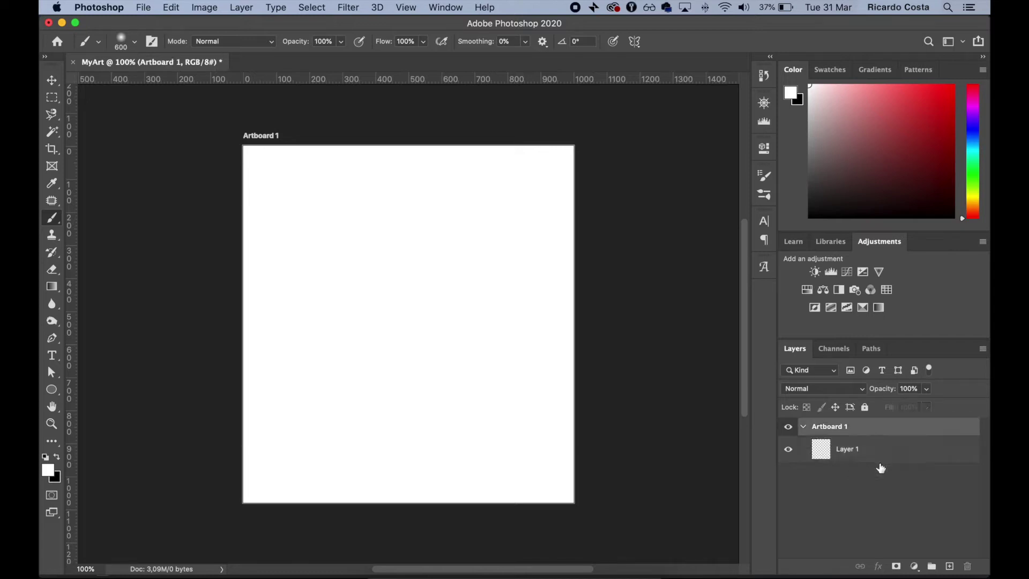
left_click(881, 493)
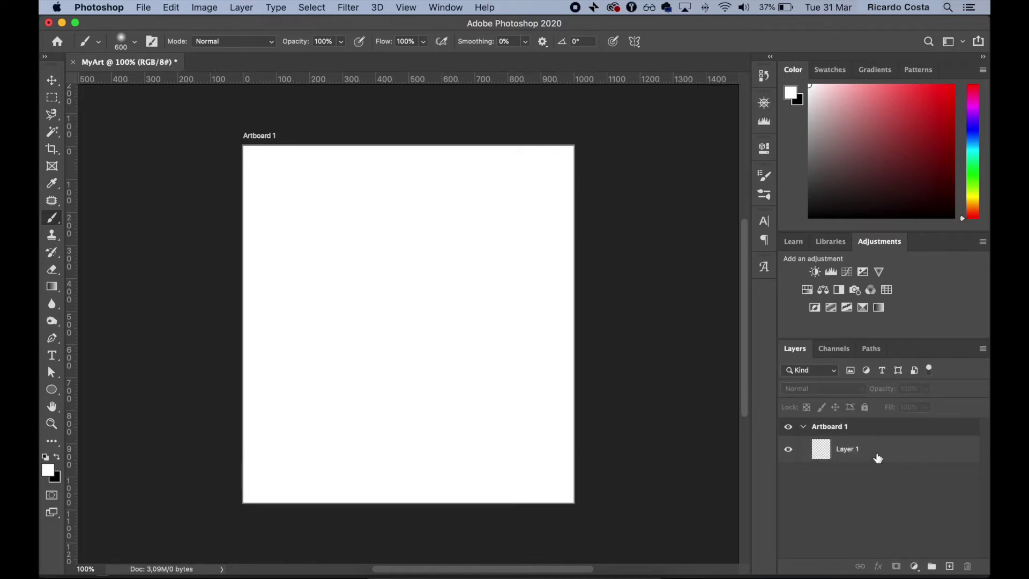
left_click(877, 453)
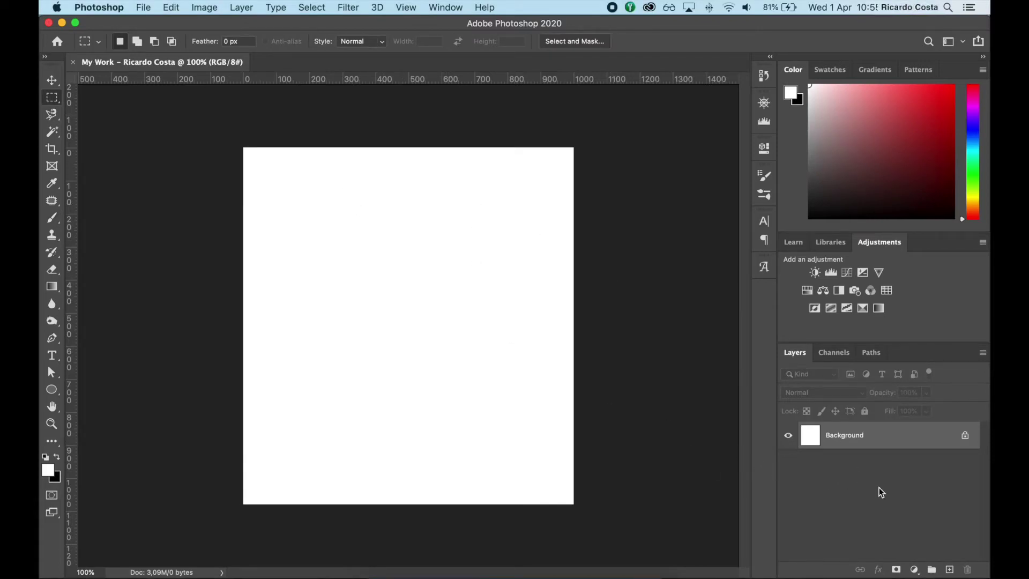
Unlock the Background as Layer 0, then duplicate, merge and group the white layer into Group 1
double_click(909, 449)
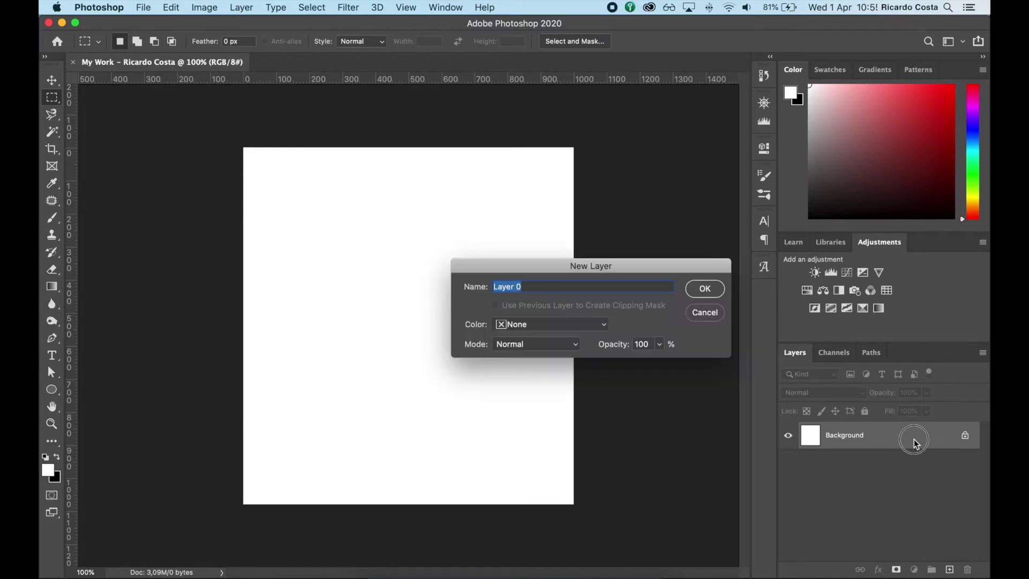
left_click(705, 287)
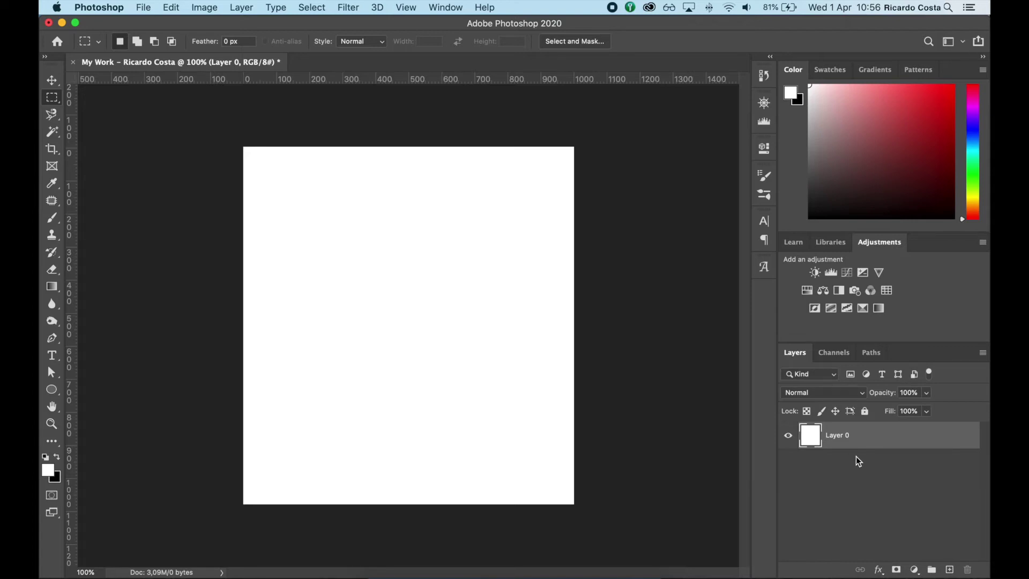
key("super+j")
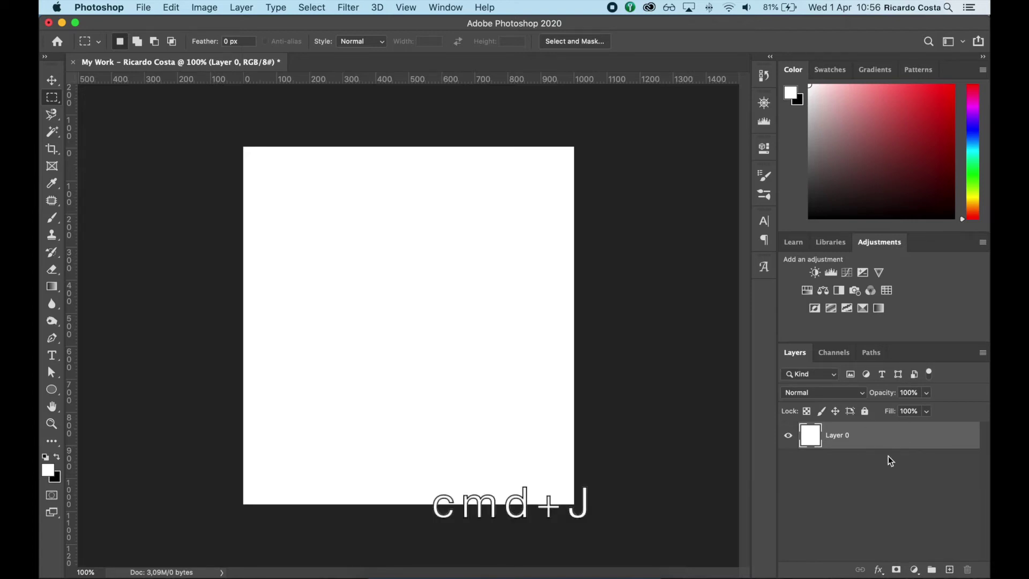
key("super+j")
key("super+j")
key("super+j")
key("super+e")
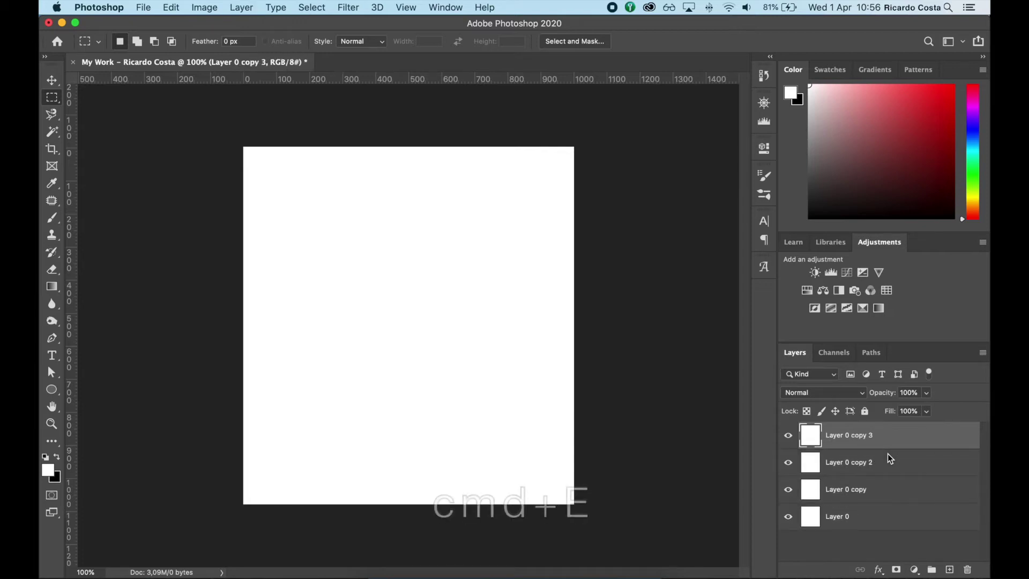
key("super+e")
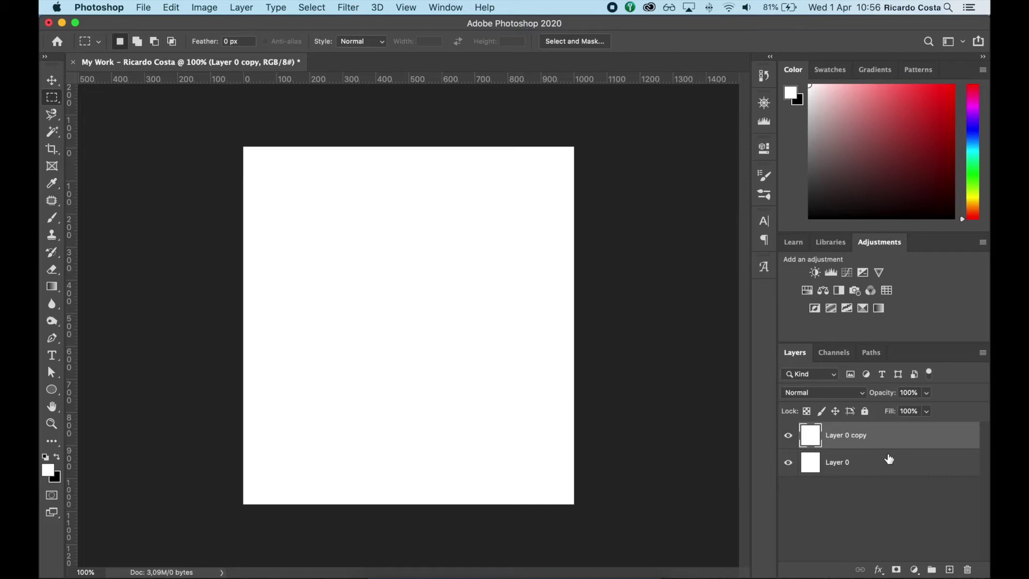
left_click(887, 464, "super")
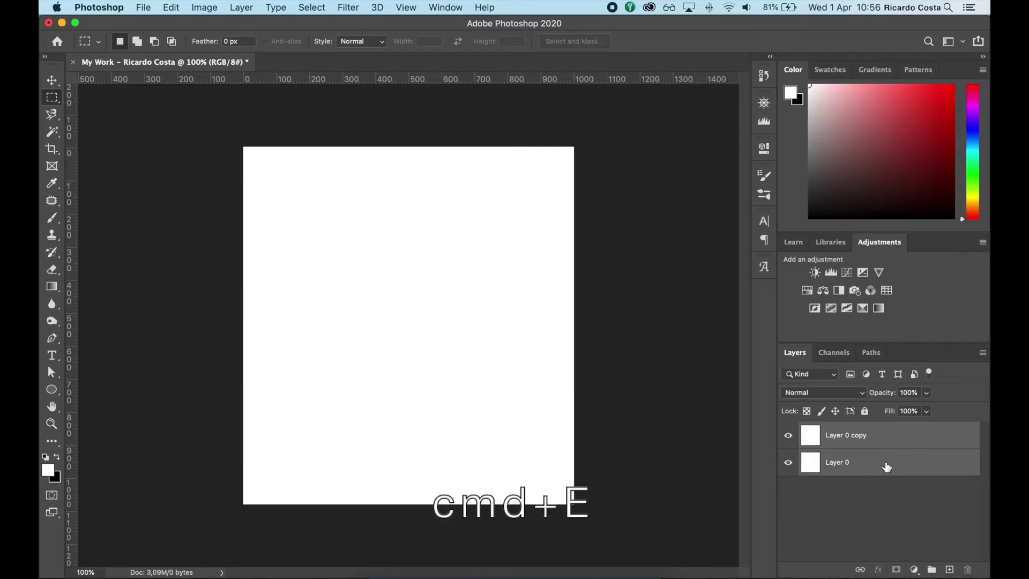
key("super+e")
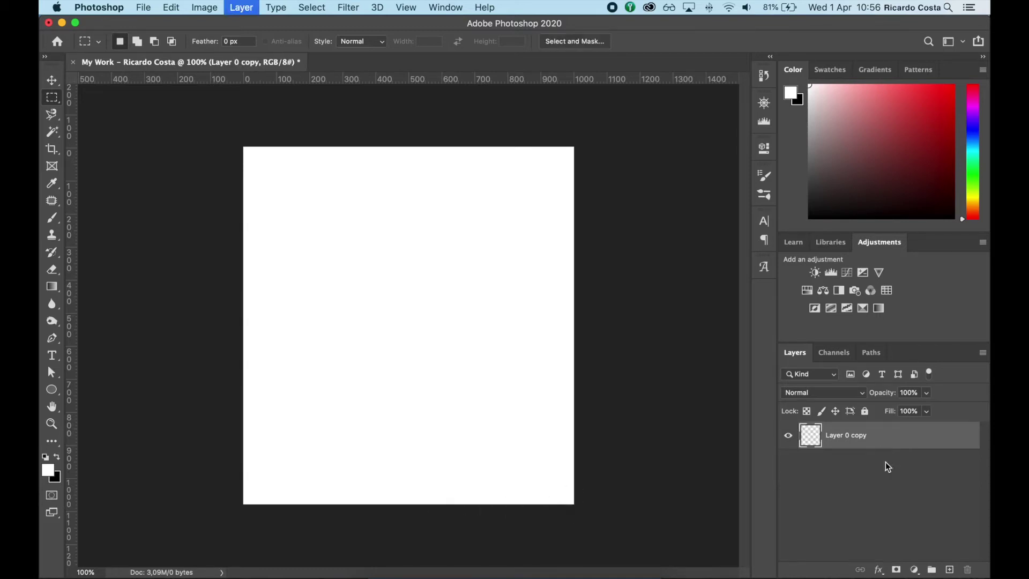
key("super+g")
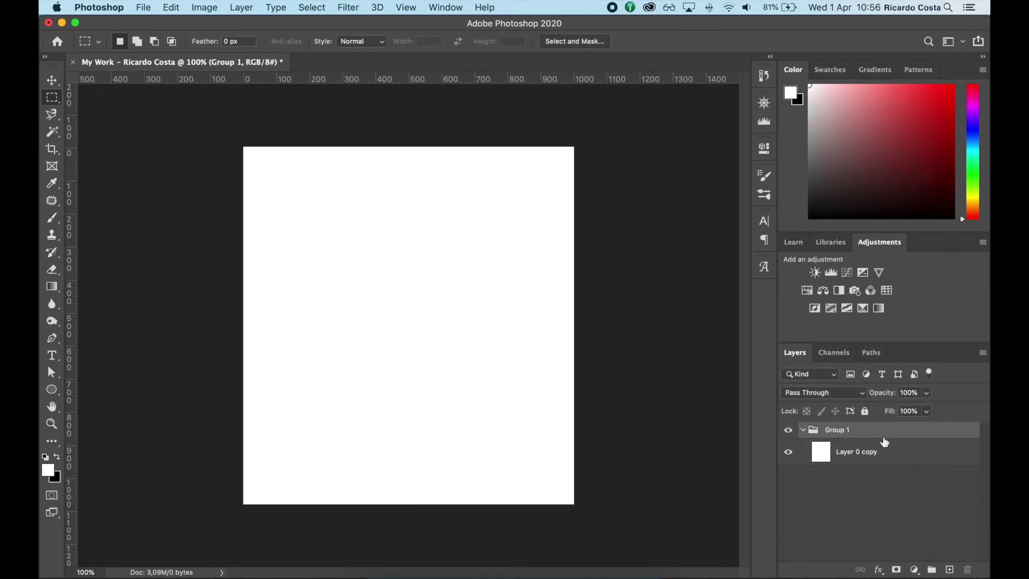
Merge Group 1 into a single white layer and drop the alley photo onto the canvas
left_click(877, 460)
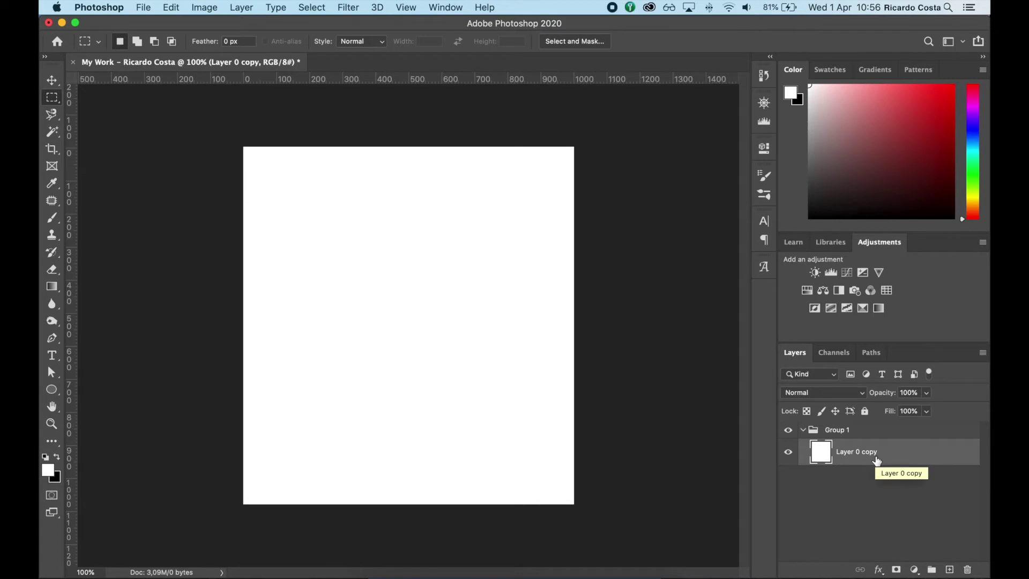
key("super+j")
key("super+j")
key("super+z")
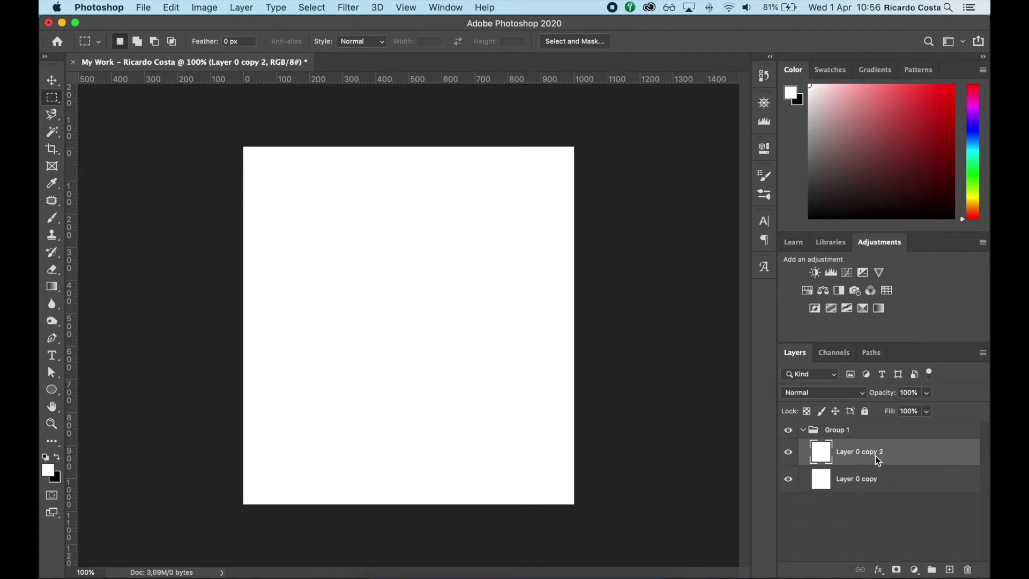
left_click(864, 431)
key("super+e")
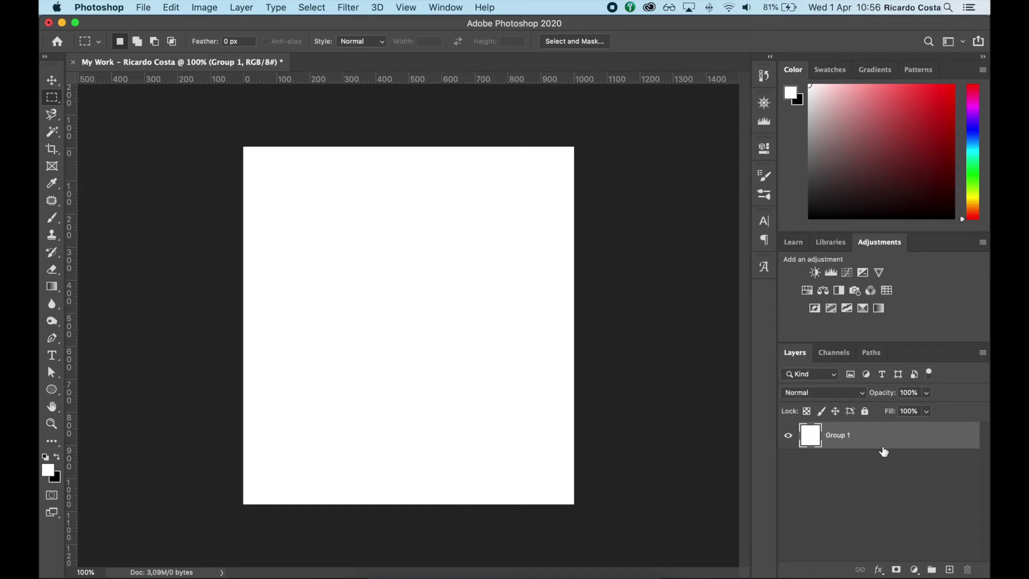
left_click(877, 472)
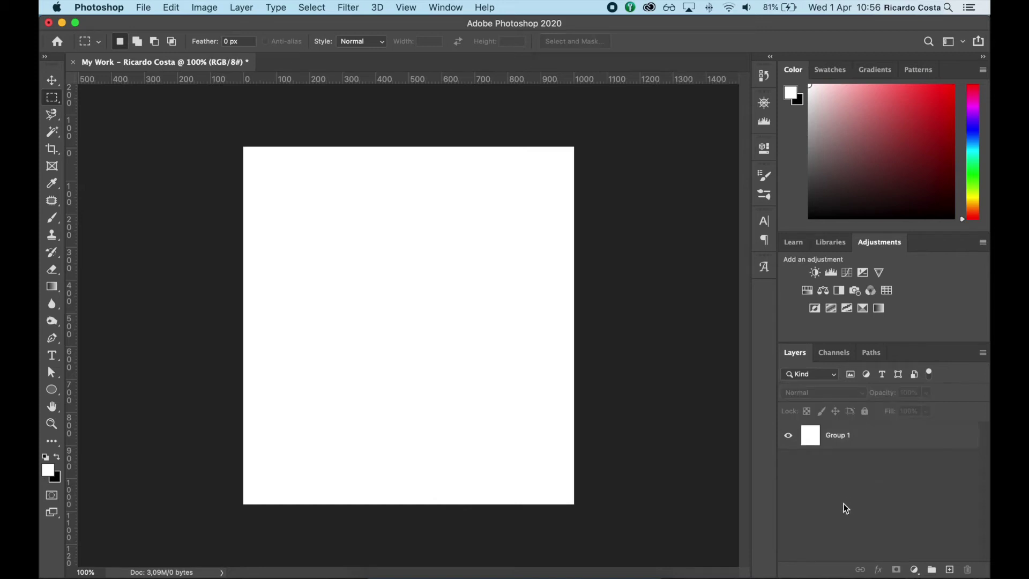
left_click_drag(454, 237, 410, 304)
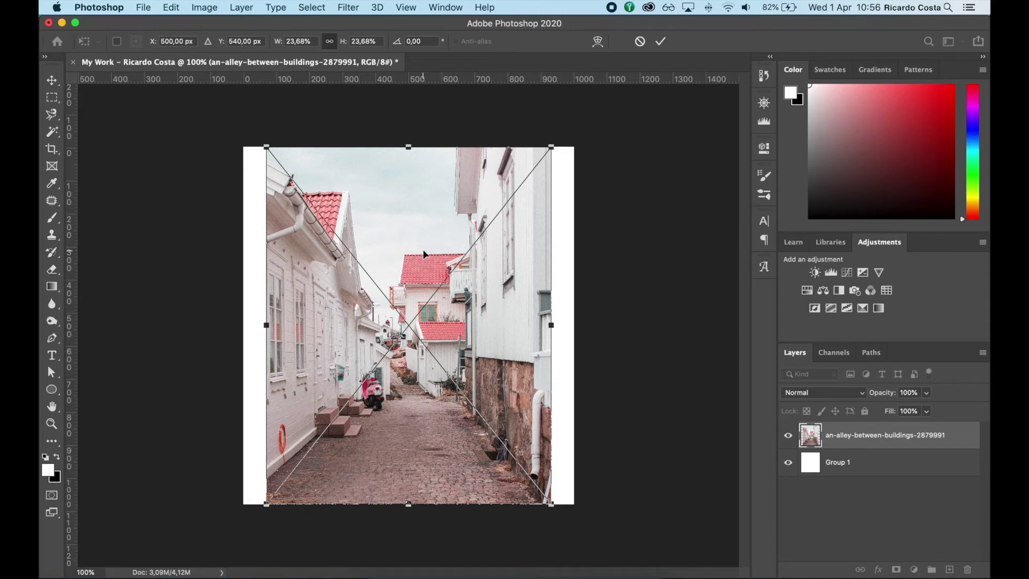
Scale the alley photo proportionally to 20.69%, centred with a white border, and commit it
left_click_drag(267, 147, 281, 166)
right_click(413, 214)
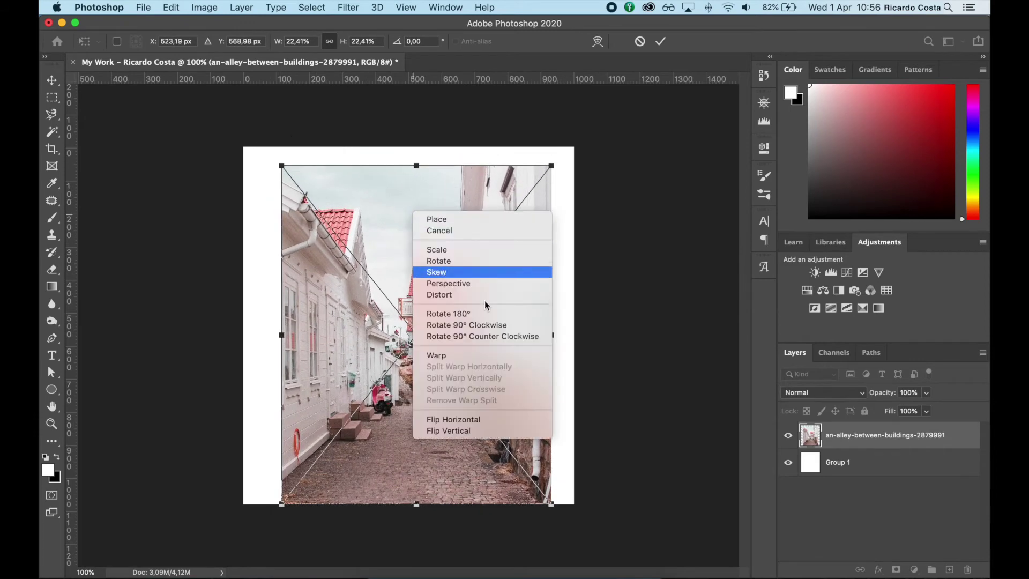
left_click(475, 422)
key("super+z")
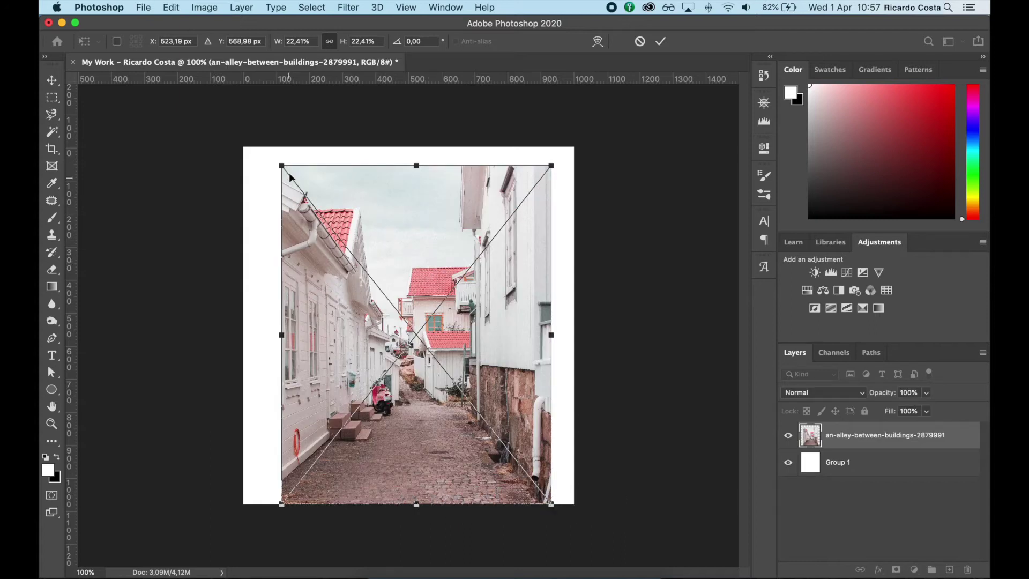
left_click(279, 168)
mouse_move(279, 167)
left_mouse_down()
mouse_move(278, 306)
mouse_move(283, 119)
mouse_move(285, 195)
mouse_move(361, 182)
mouse_move(273, 194)
mouse_move(273, 257)
mouse_move(275, 172)
left_mouse_up()
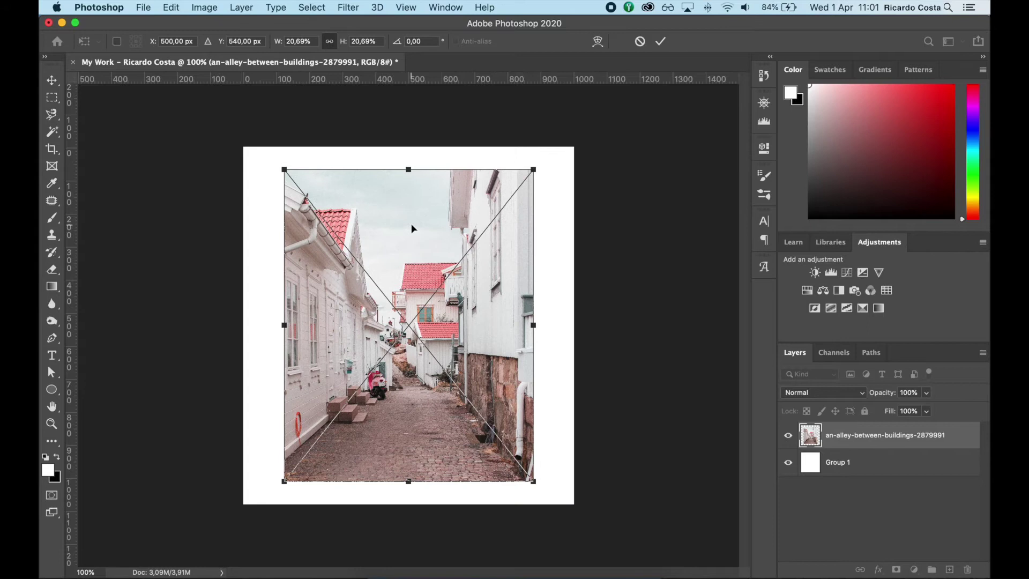
key("Return")
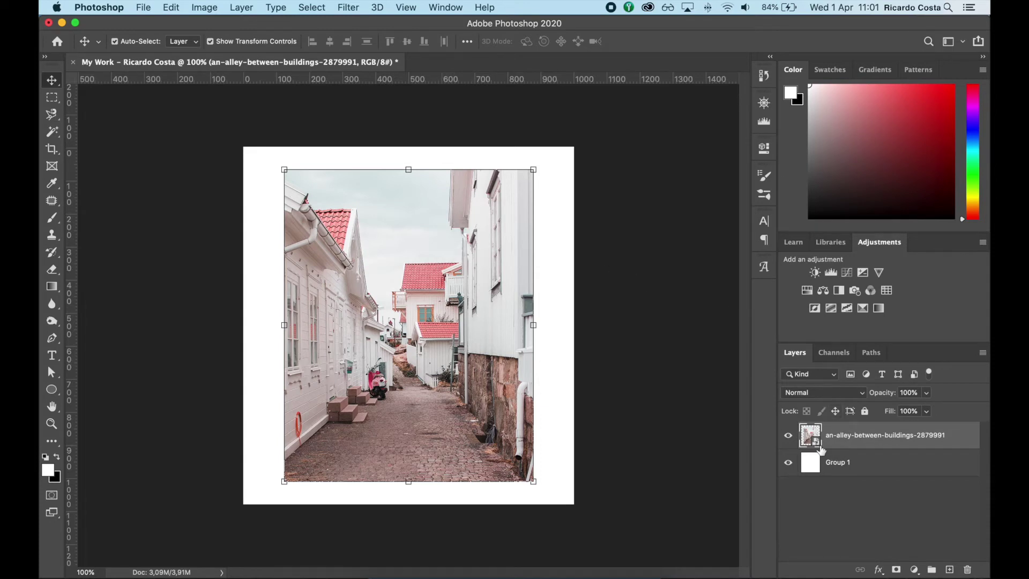
right_click(848, 438)
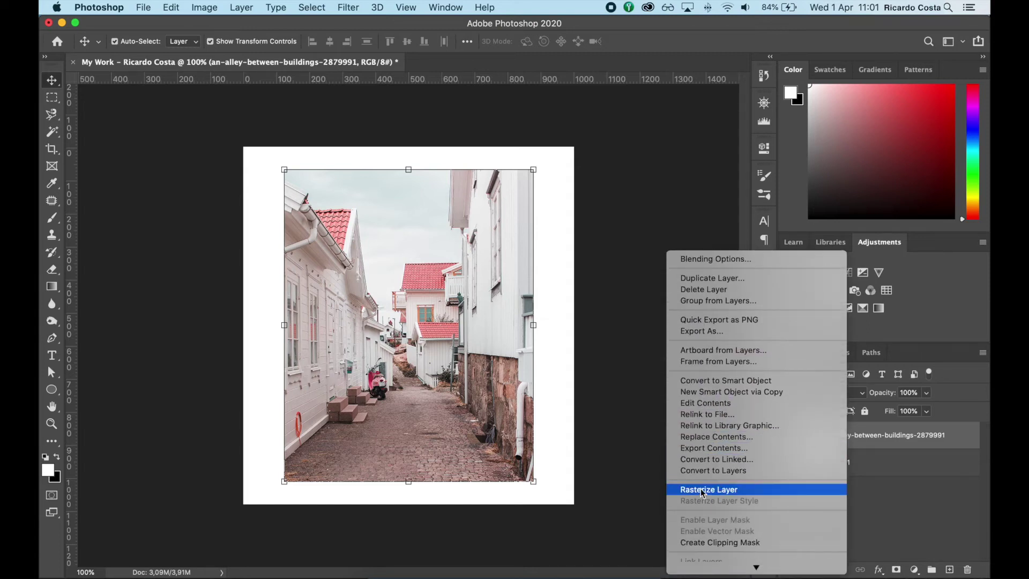
Rasterize the alley photo layer and preview a Hue +55 shift in Hue/Saturation
left_click(708, 489)
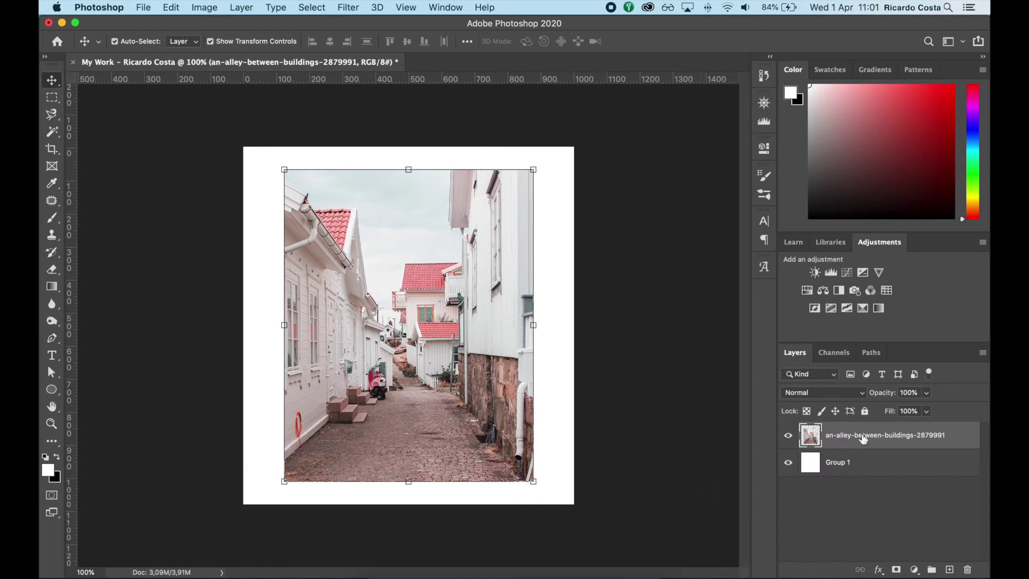
key("super+j")
key("super+j")
key("super+j")
key("super+z")
key("super+z")
key("super+z")
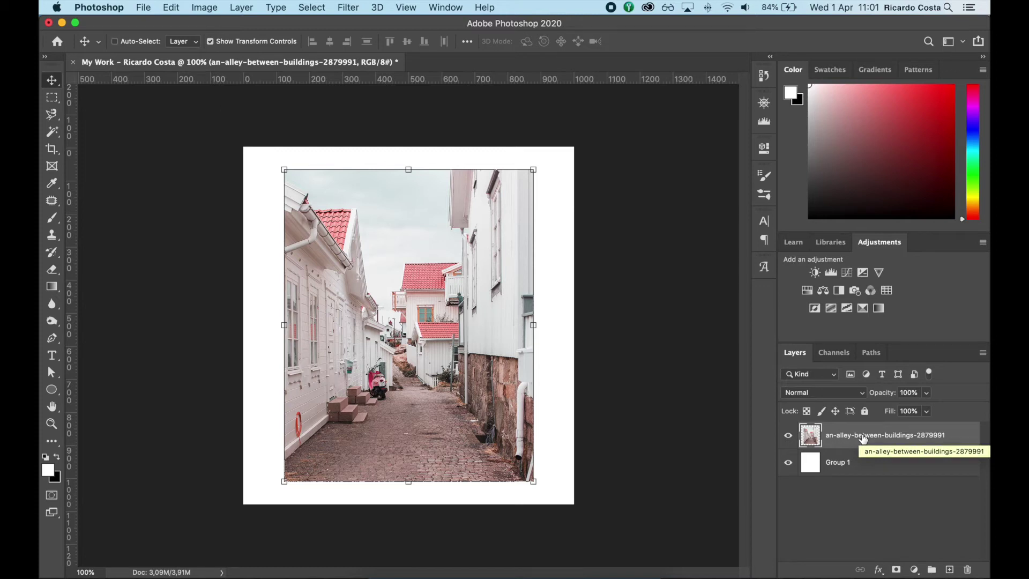
key("super+u")
left_click_drag(727, 345, 774, 341)
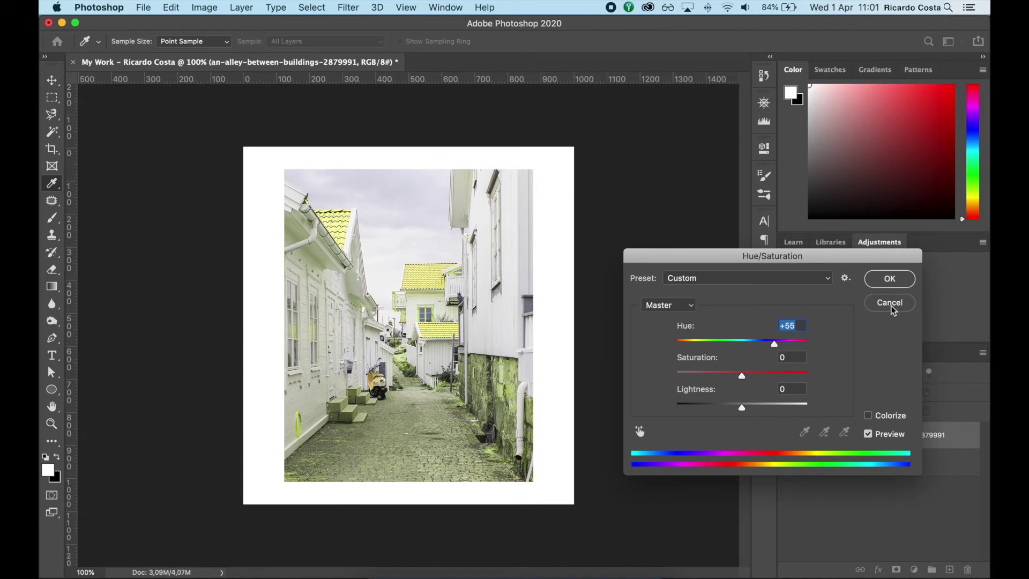
left_click_drag(738, 381, 776, 375)
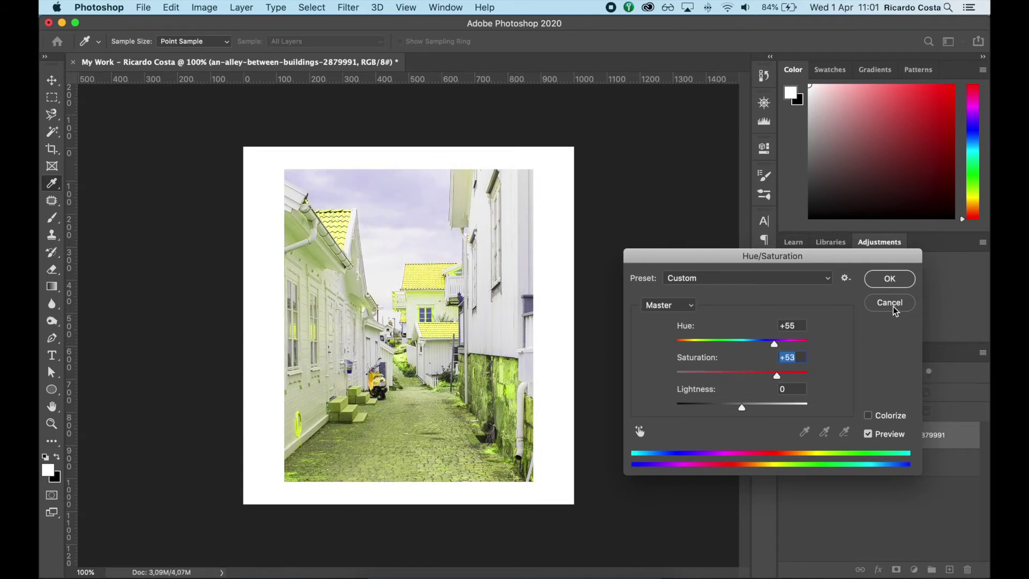
left_click(891, 305)
key("super+i")
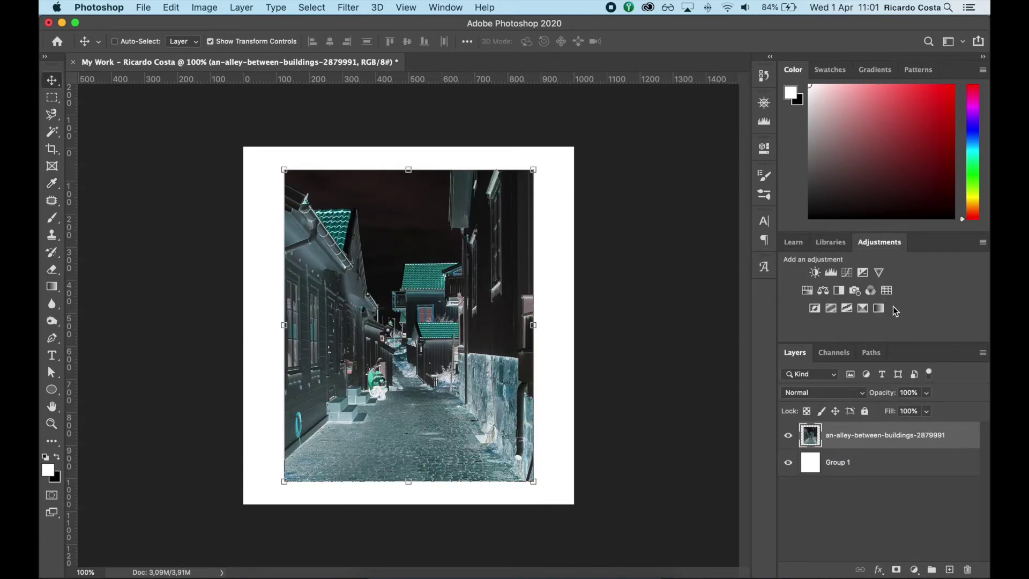
key("super+i")
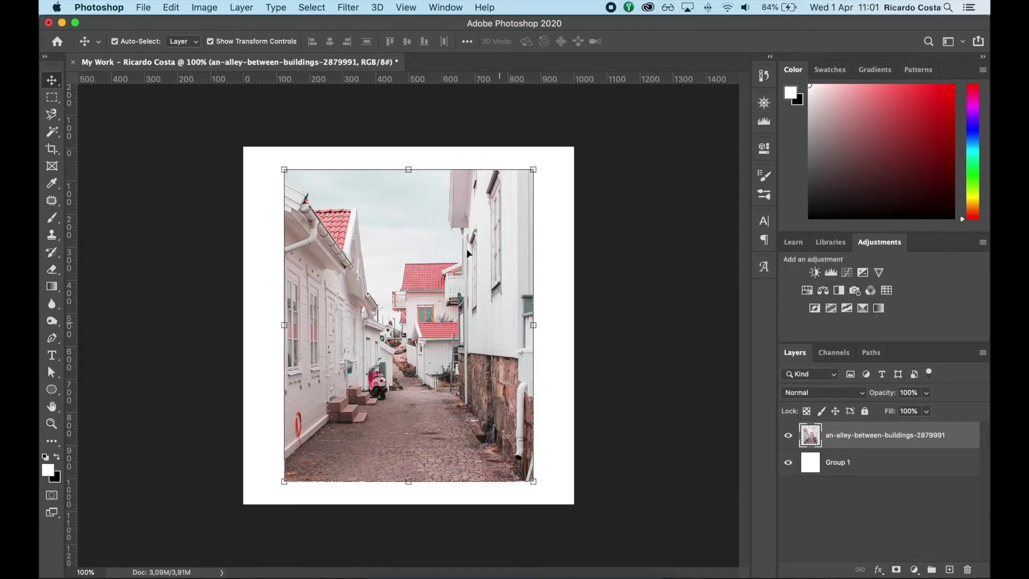
left_click(348, 7)
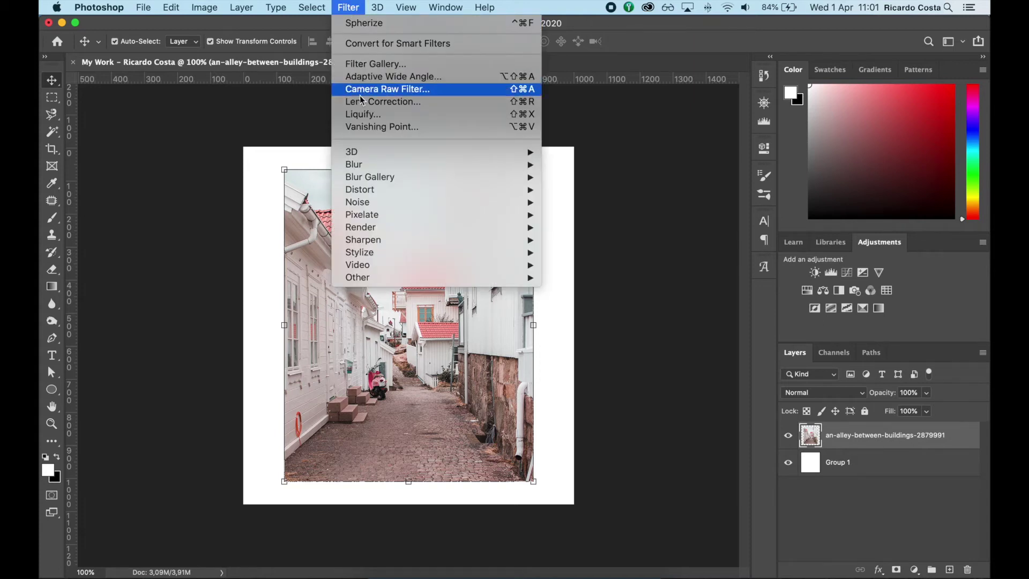
Apply a horizontal Motion Blur (angle 0°, distance 10 px) to the alley photo, undoing the extra reapplication
mouse_move(368, 166)
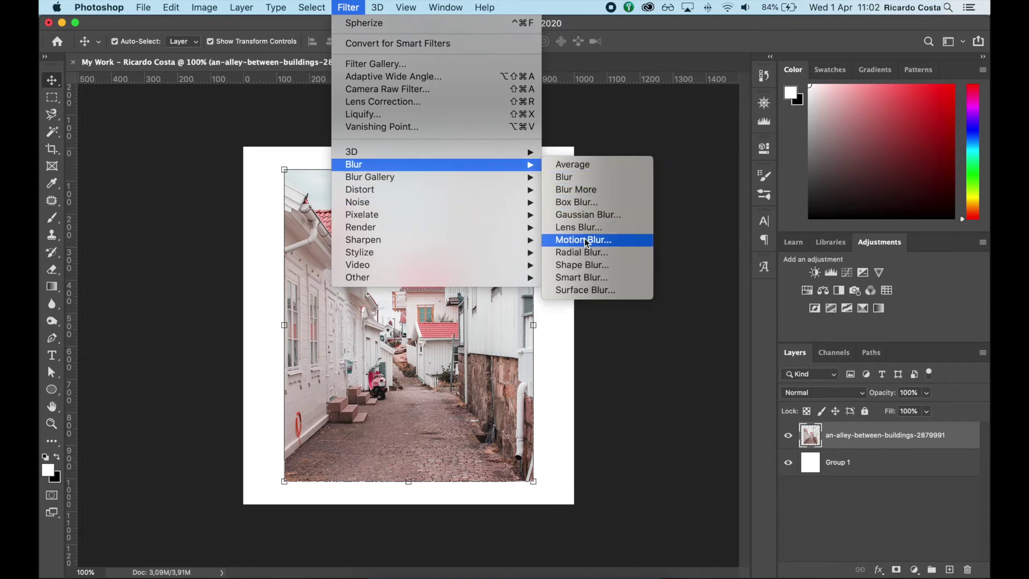
left_click(585, 240)
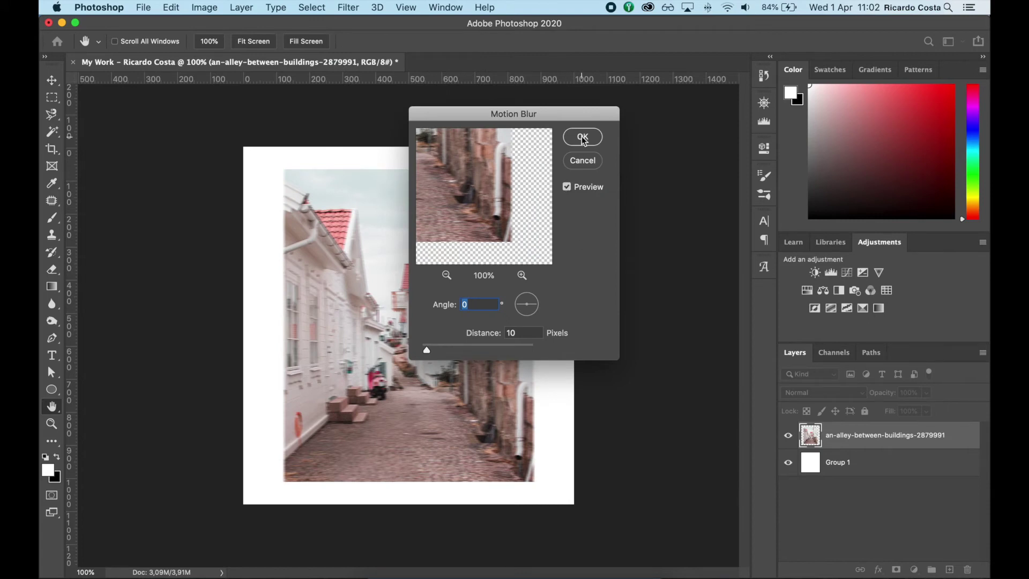
left_click(583, 137)
key("v")
key("super")
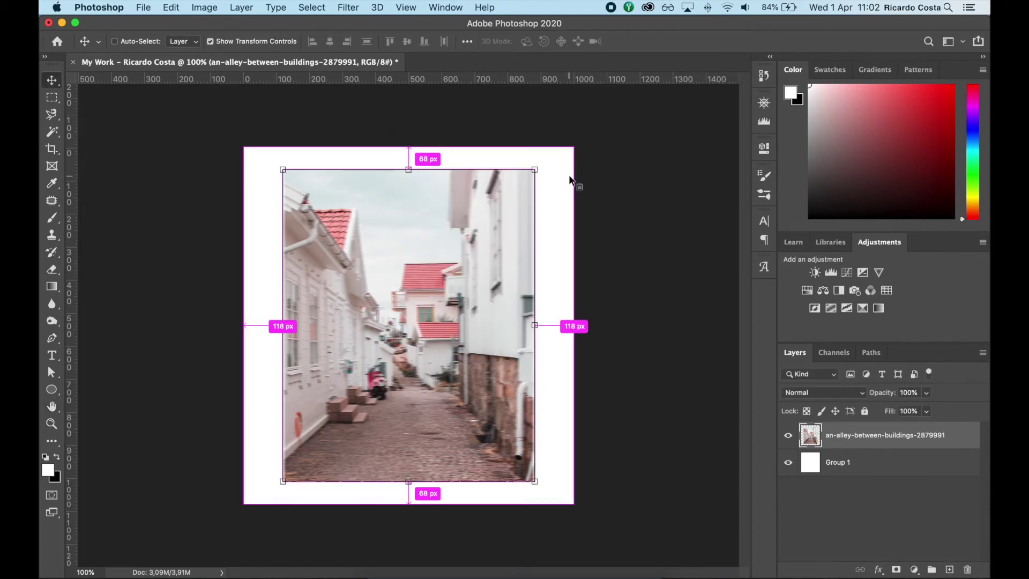
key("super+alt+f")
key("super+alt+f")
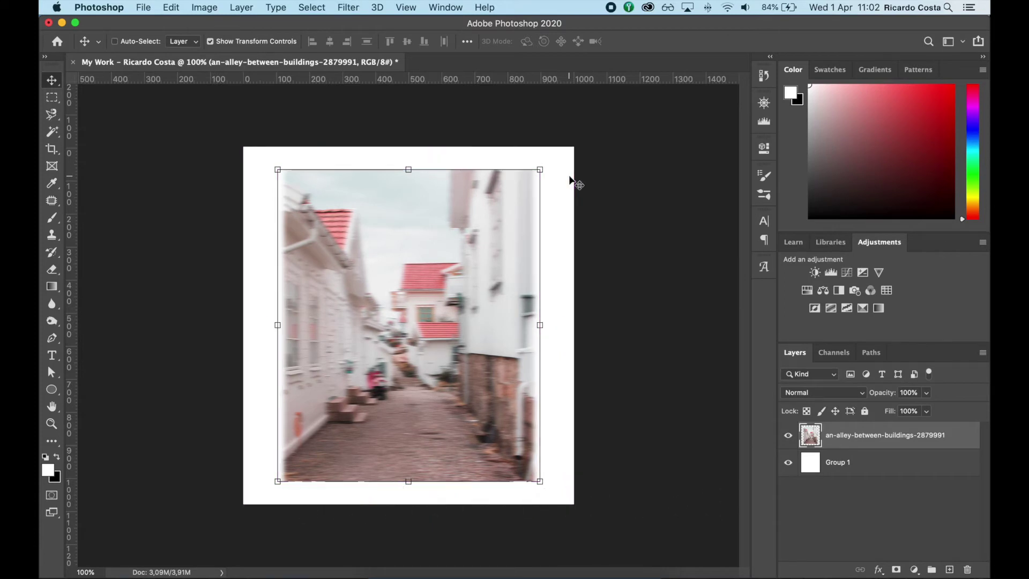
key("super")
key("super+z")
key("super+z")
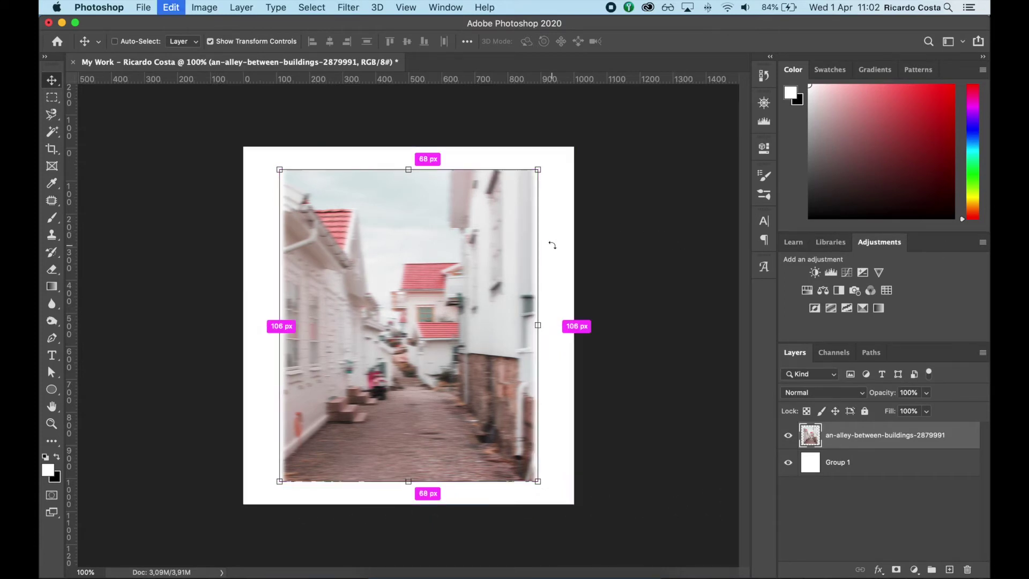
key("super+z")
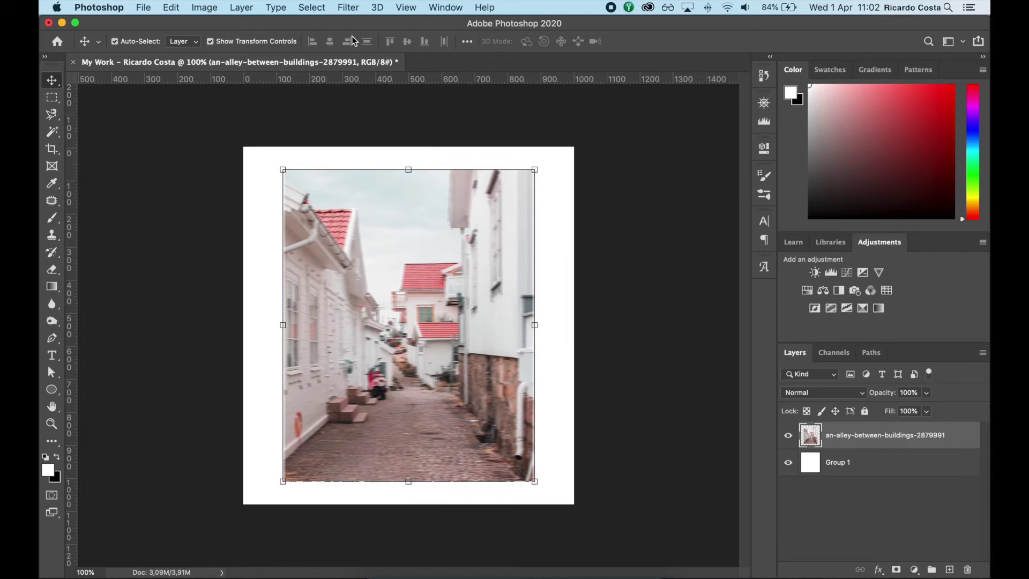
left_click(348, 8)
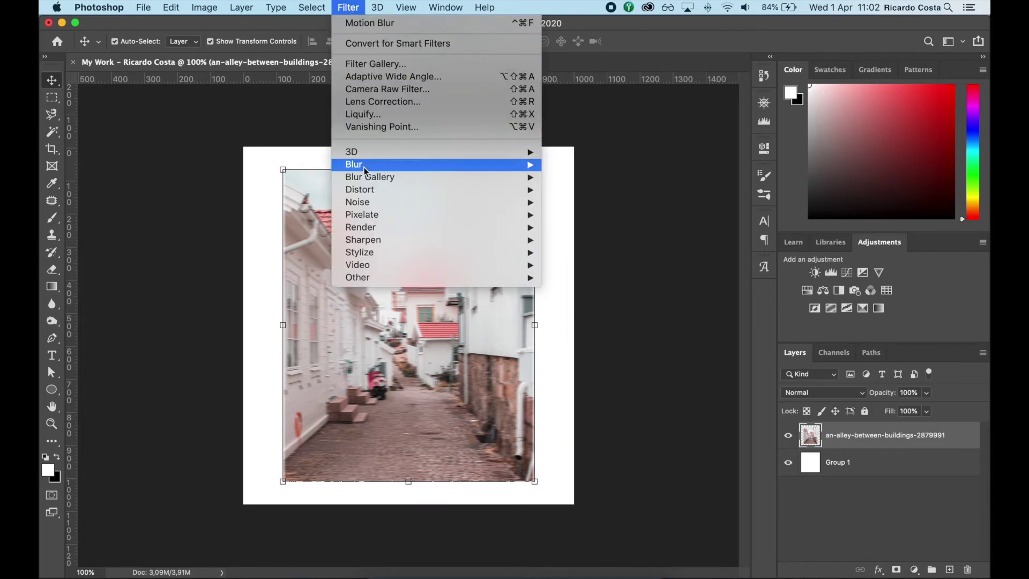
Apply Spherize to the alley photo three times, then undo back to the crisp original
mouse_move(369, 194)
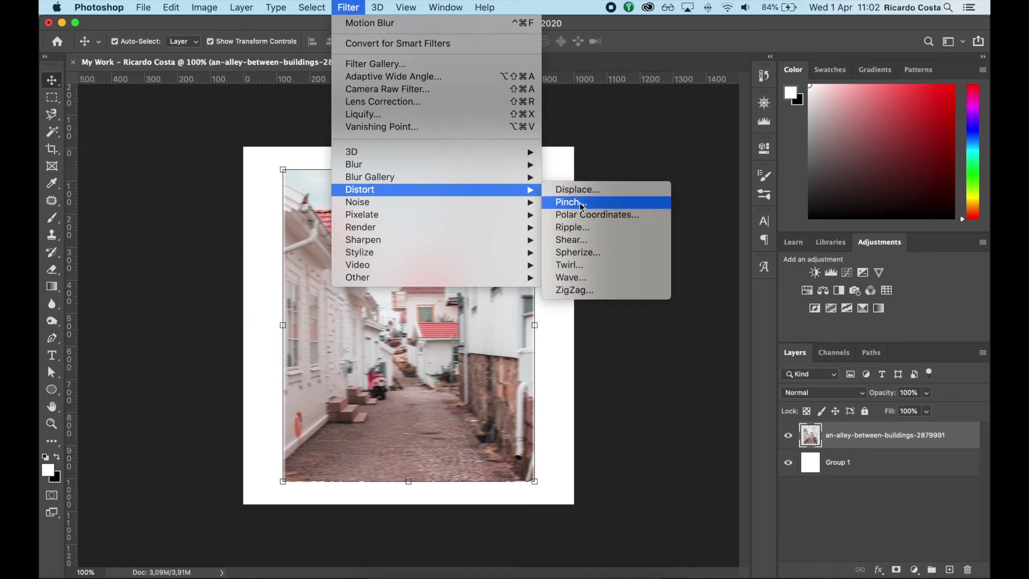
left_click(579, 256)
left_click(607, 145)
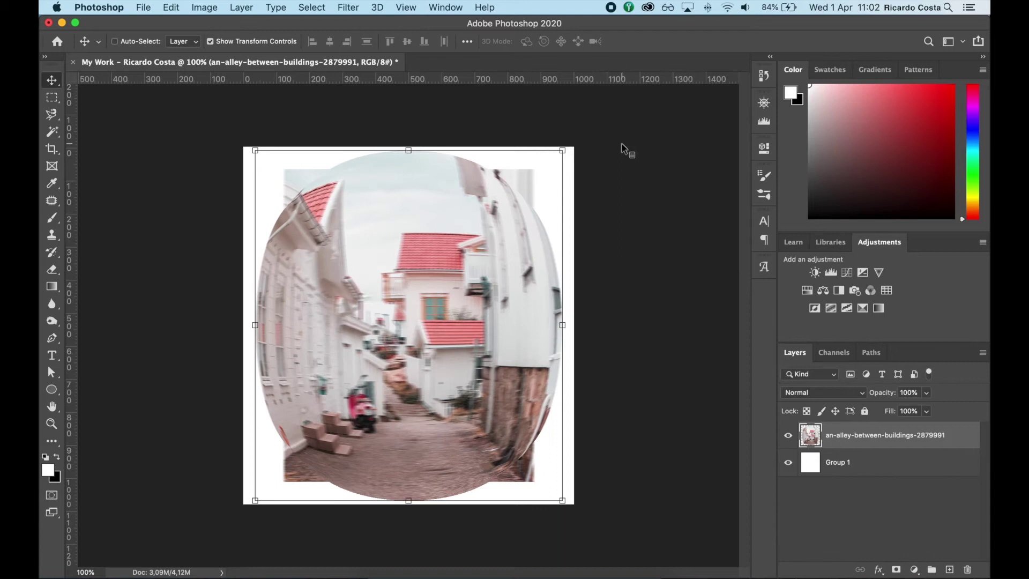
key("super+f")
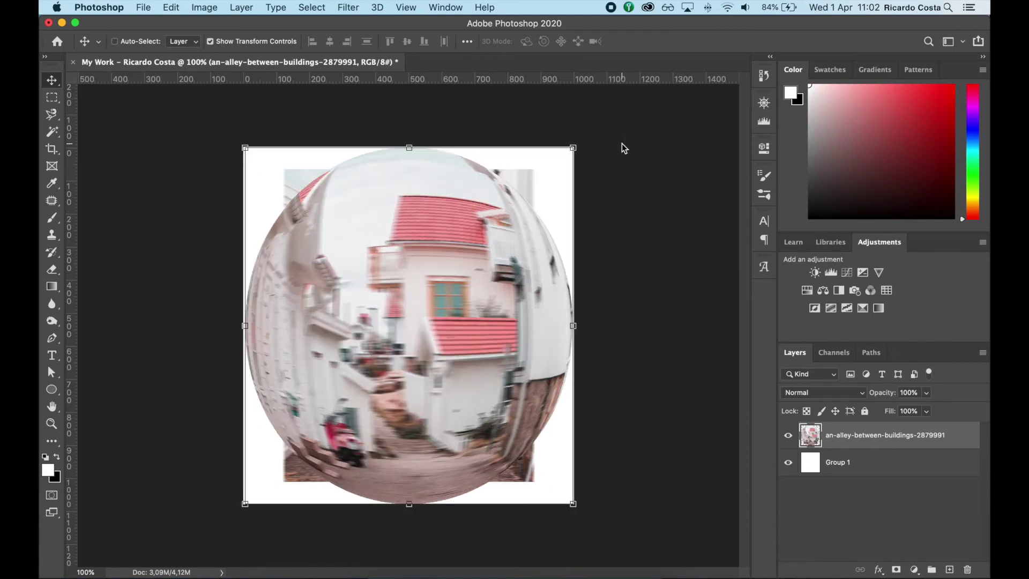
key("super+f")
key("super+z")
key("super+z")
key("super+z")
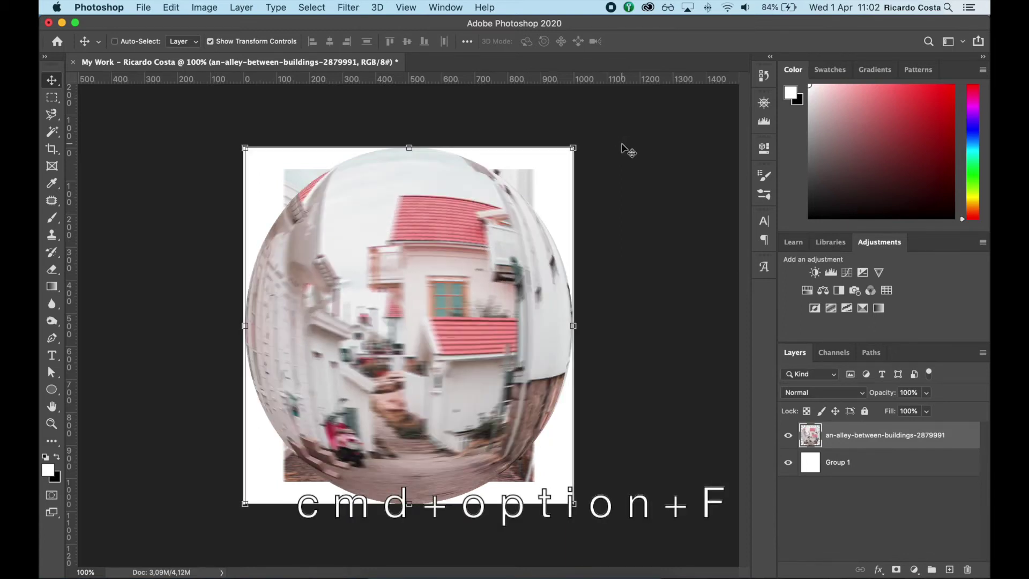
key("super+z")
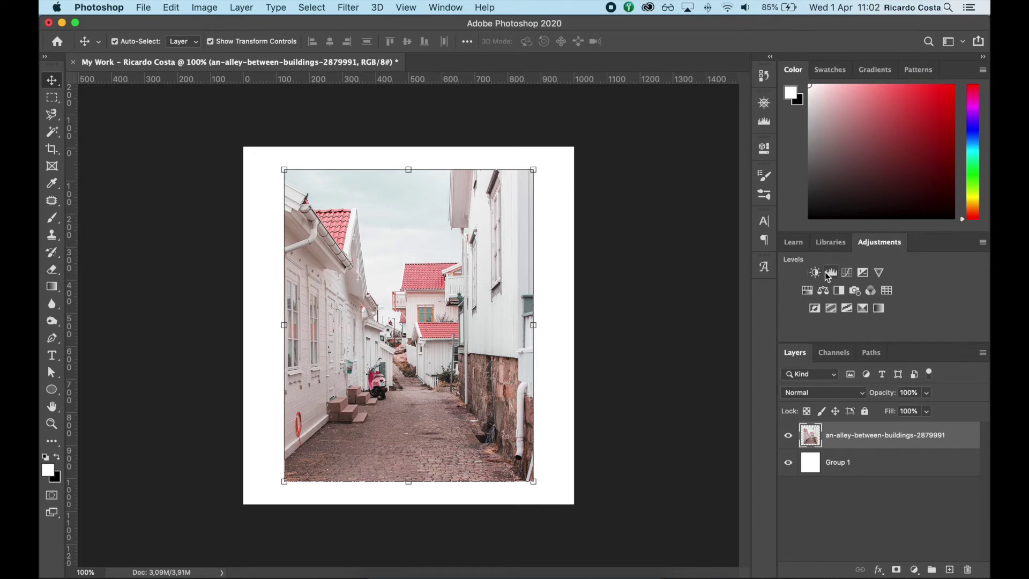
left_click(447, 8)
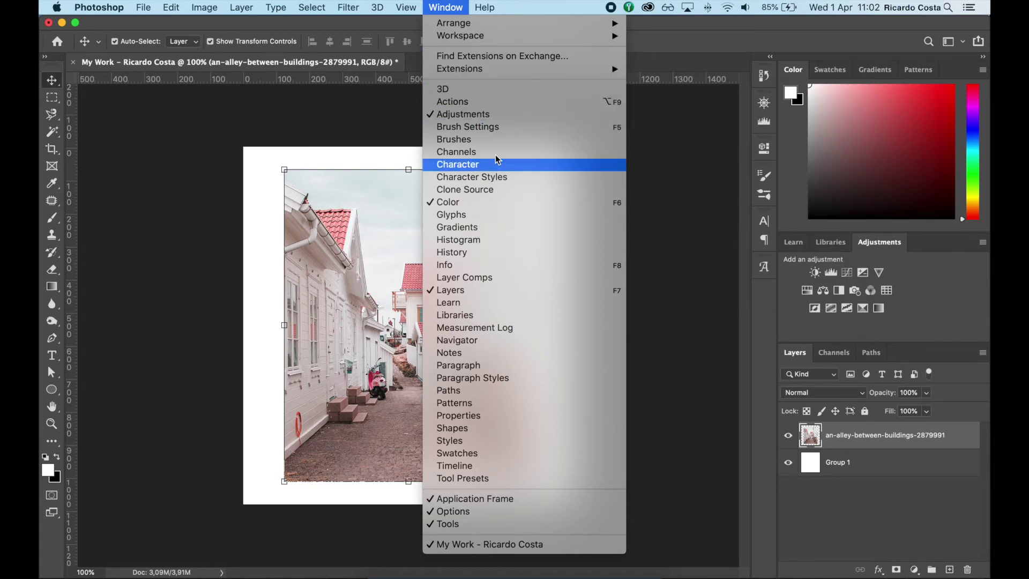
left_click(805, 267)
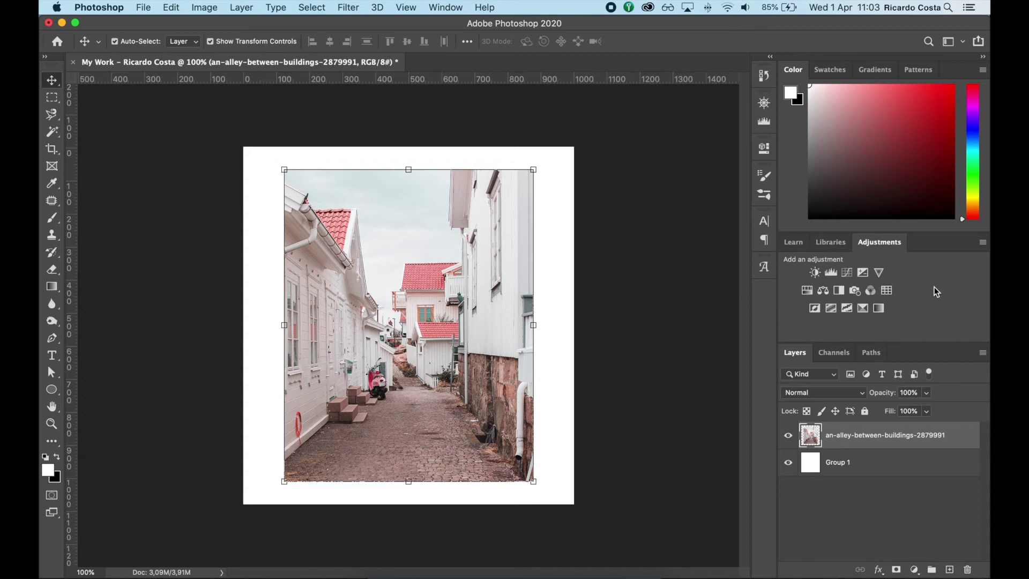
left_click(879, 273)
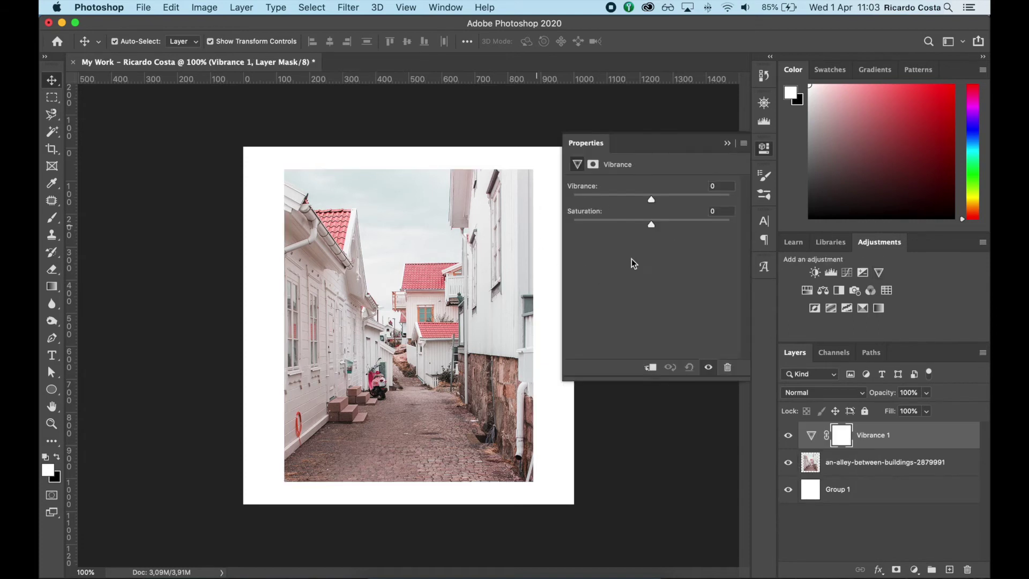
left_click_drag(652, 200, 771, 234)
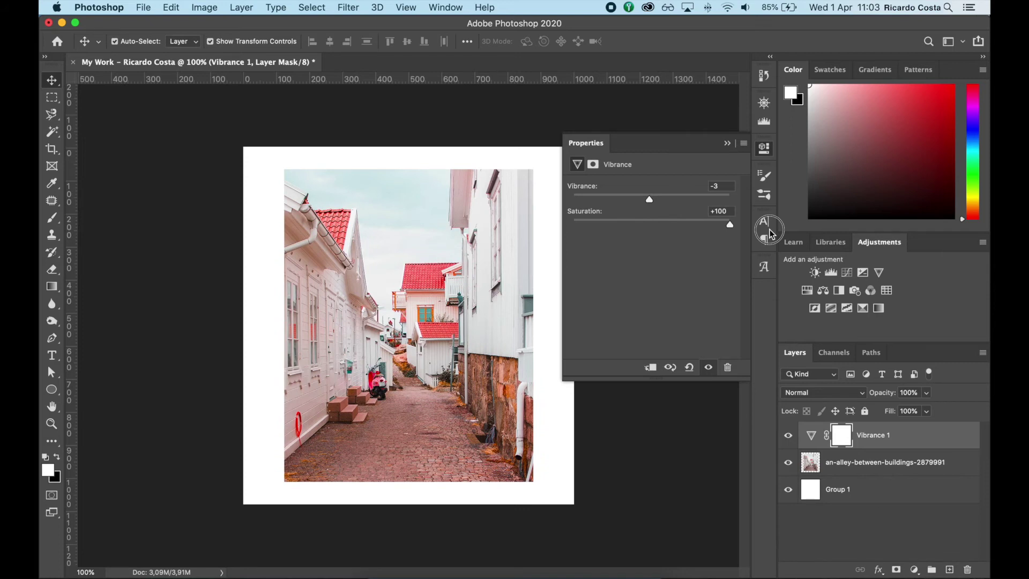
mouse_move(658, 204)
left_mouse_down()
mouse_move(756, 205)
mouse_move(554, 194)
mouse_move(655, 199)
left_mouse_up()
left_click_drag(730, 225, 646, 223)
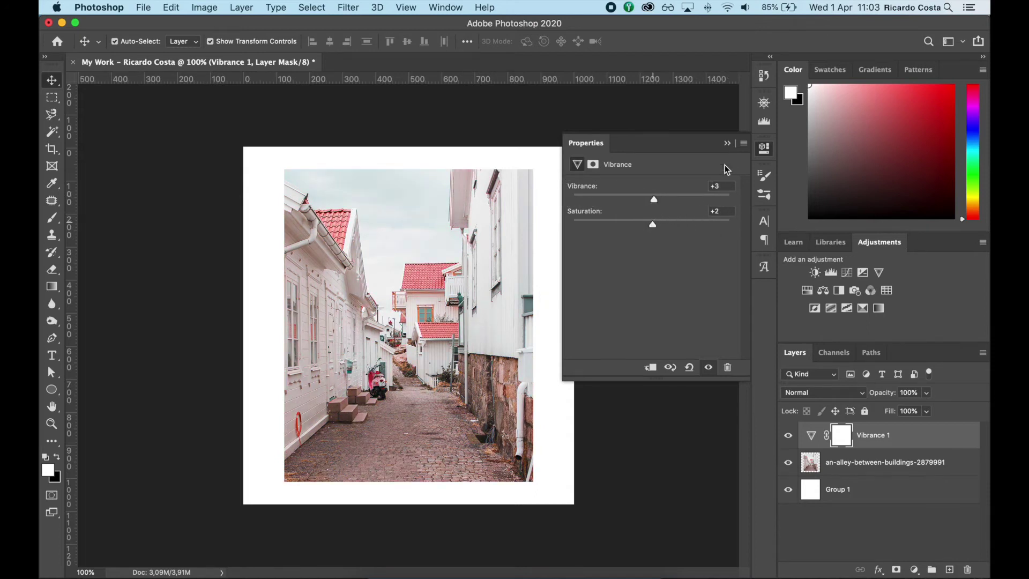
left_click(726, 143)
key("super+z")
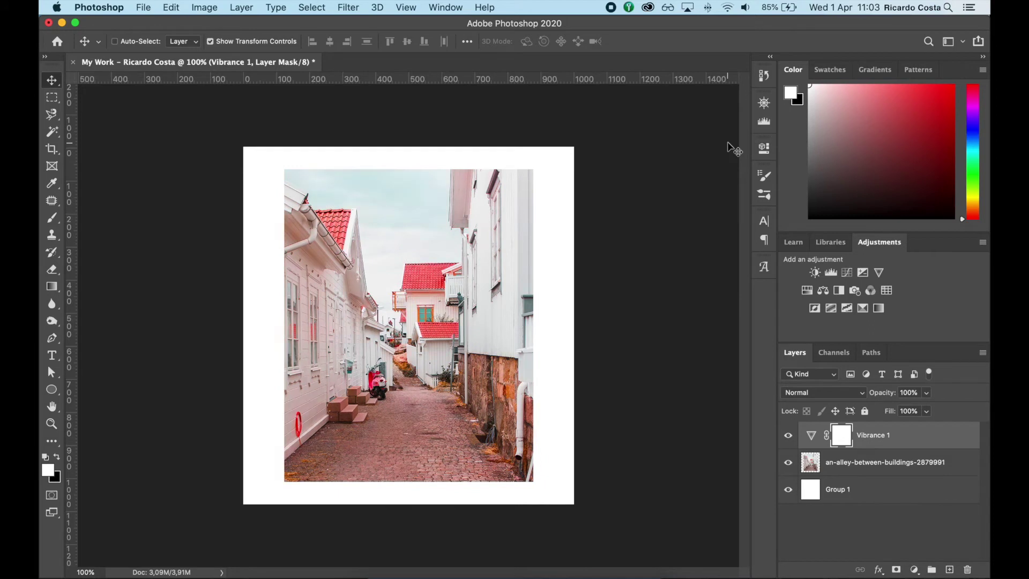
key("super+shift+z")
key("BackSpace")
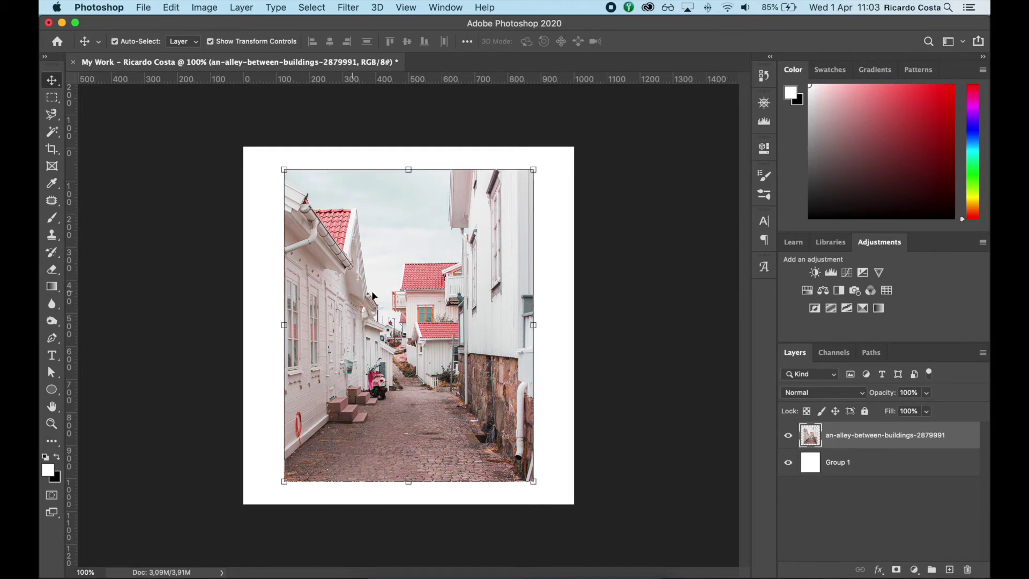
key("t")
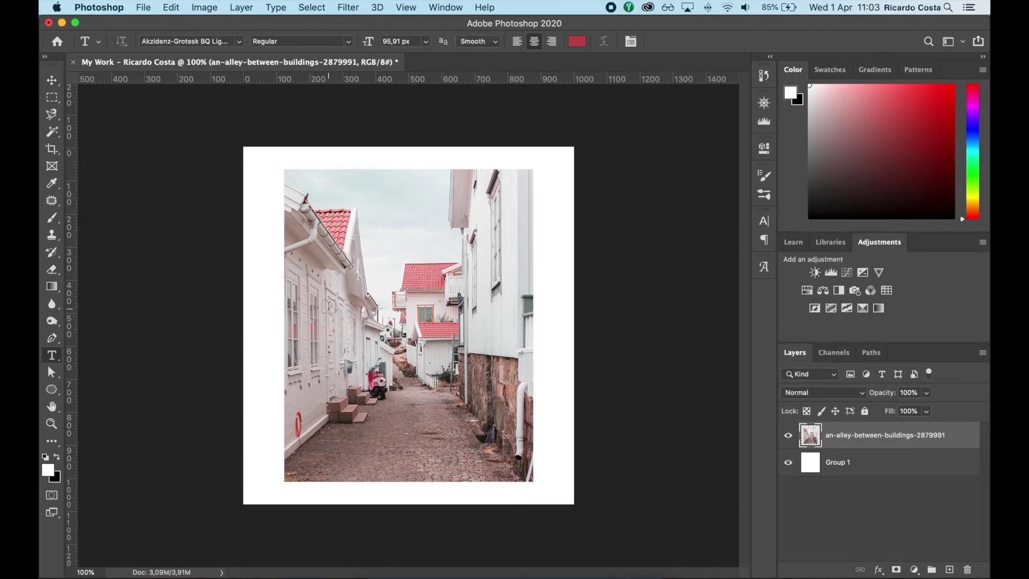
Type the red name title on the alley photo and move it right across the middle
left_click(335, 298)
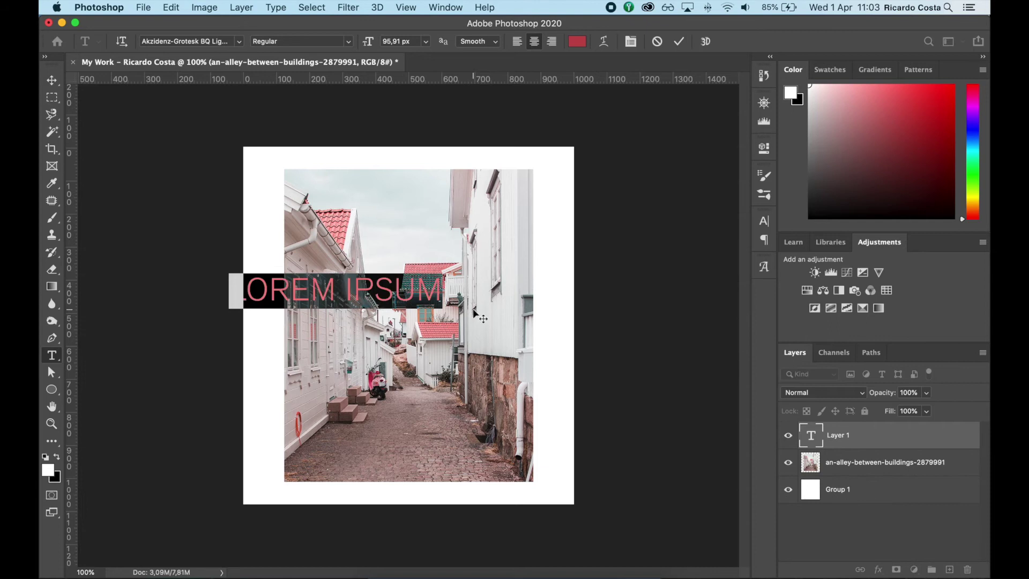
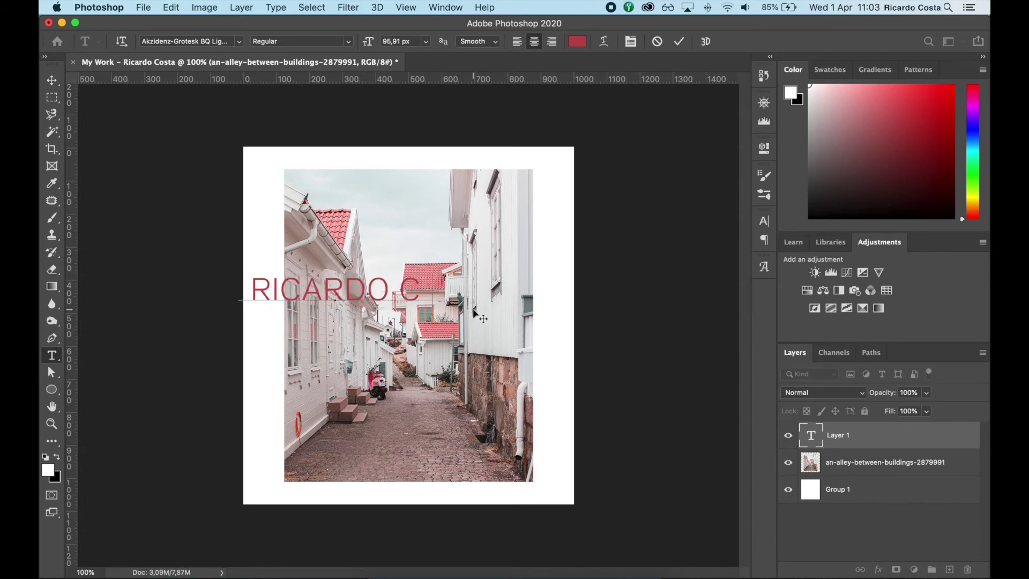
left_click(51, 80)
left_click_drag(335, 293, 415, 294)
key("t")
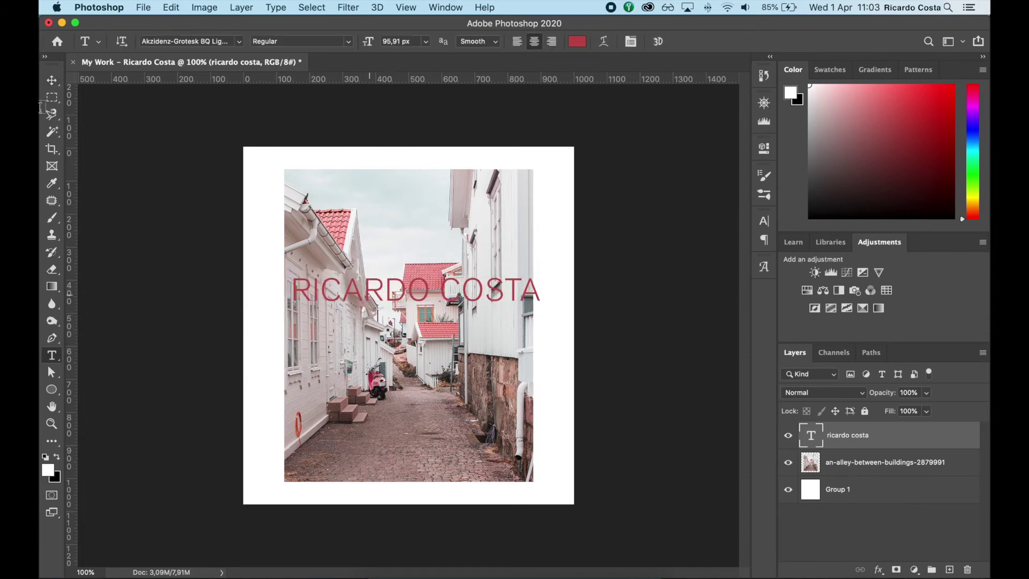
Scale the name title up slightly and set its font size to 96.63 px
key("cmd+t")
left_click_drag(542, 309, 520, 320)
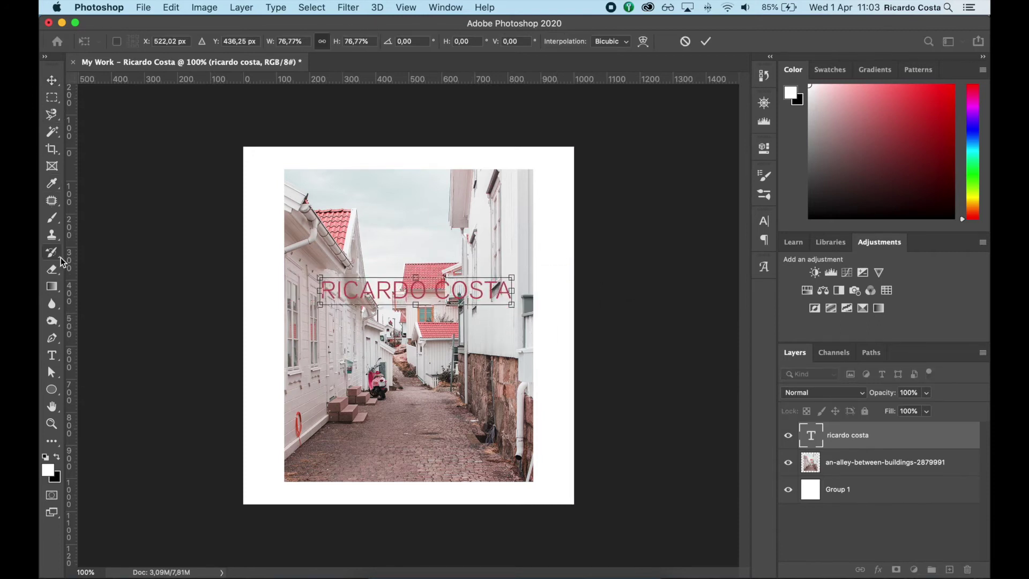
key("Return")
key("t")
left_click(397, 43)
left_click_drag(397, 43, 413, 42)
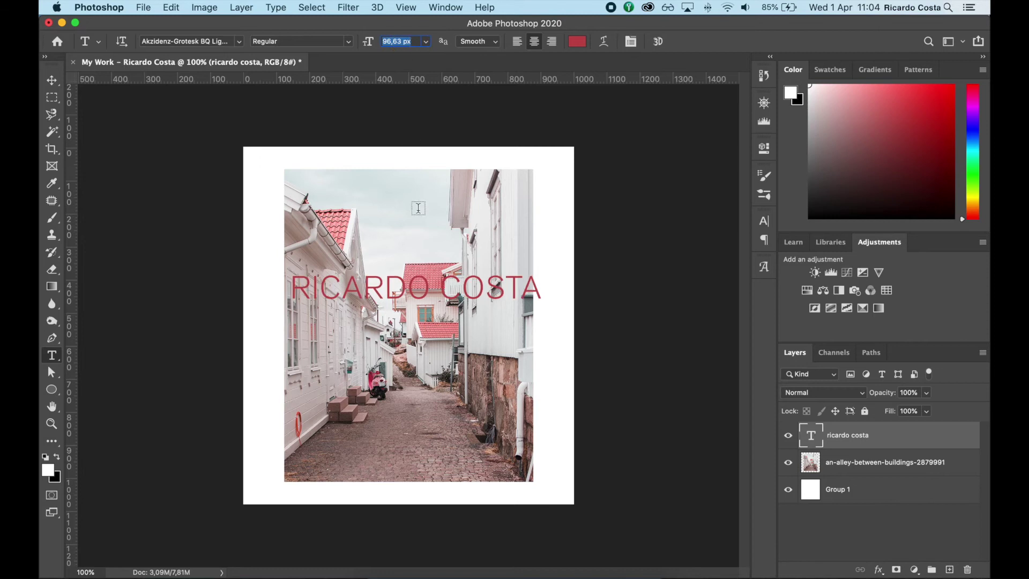
double_click(420, 295)
Select all of the name text and change its font to Arial Black
key("super+a")
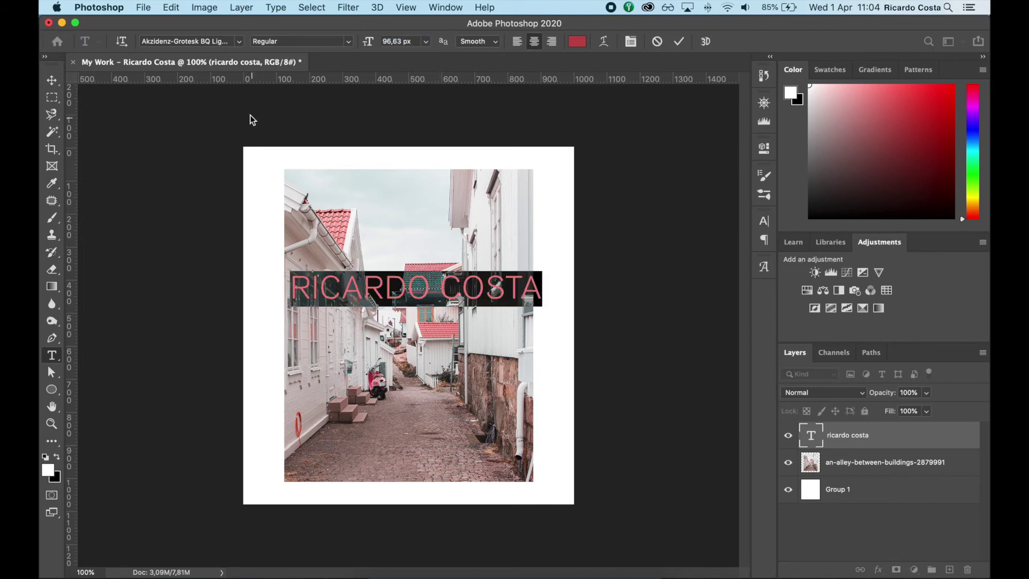
left_click(240, 41)
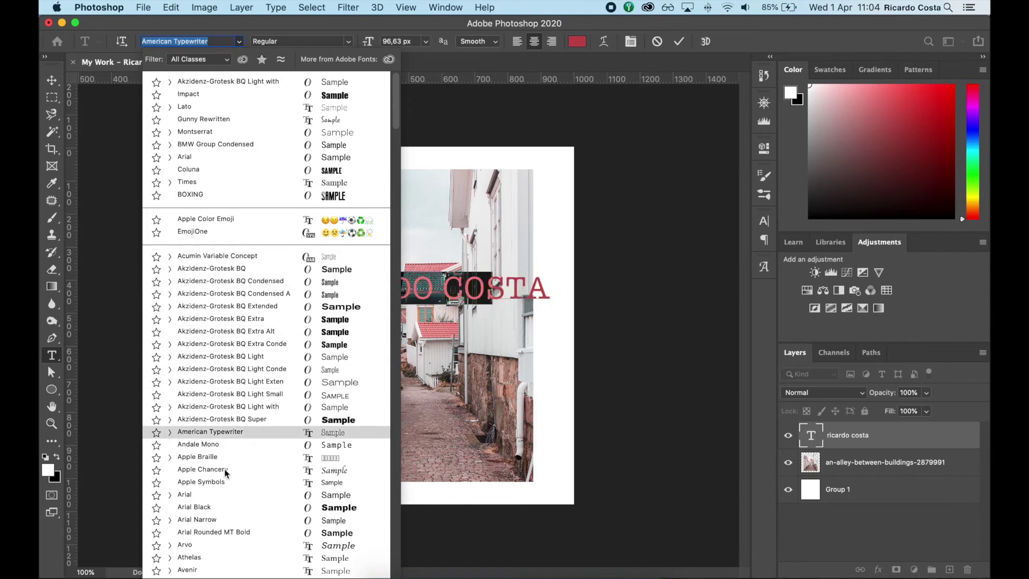
left_click(220, 506)
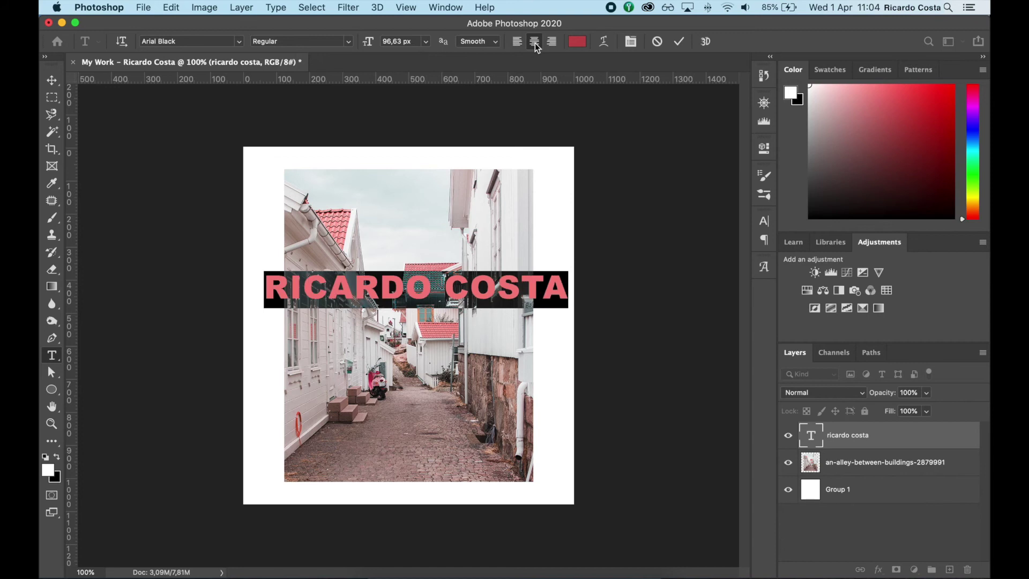
left_click(462, 287)
double_click(321, 289)
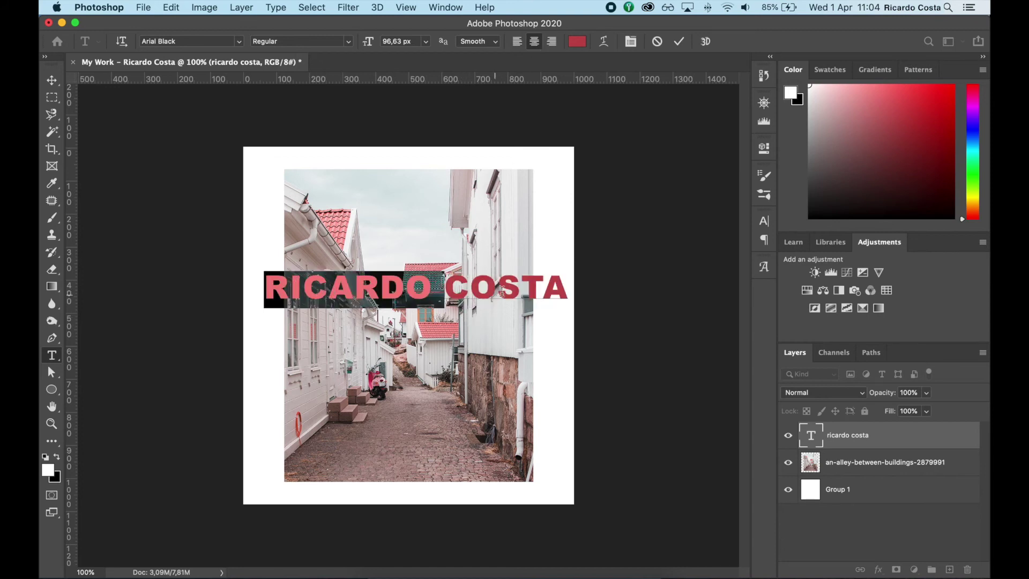
key("super+a")
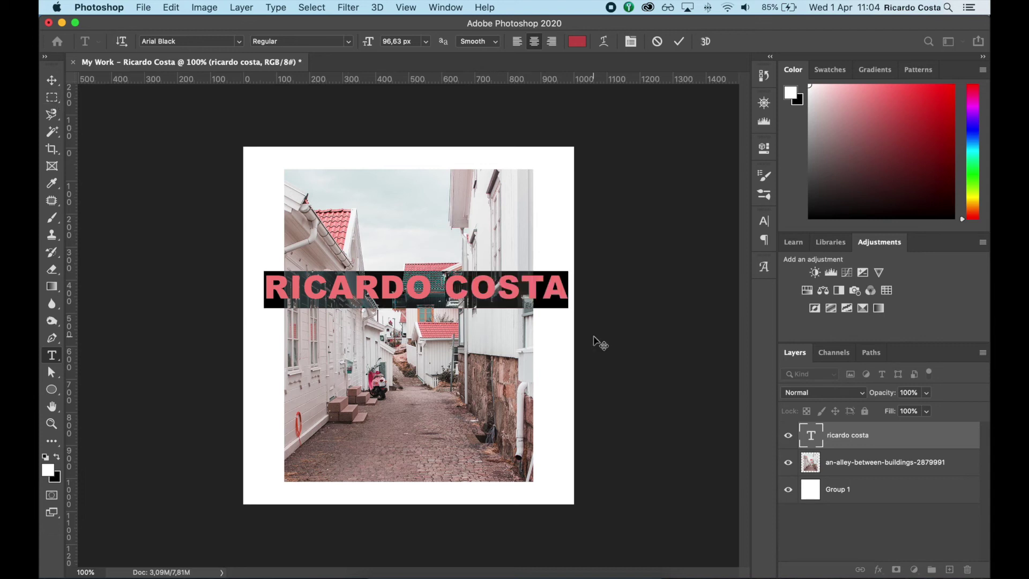
left_click(917, 442)
Open the name layer's Gradient Overlay settings and its Gradient Editor
double_click(916, 441)
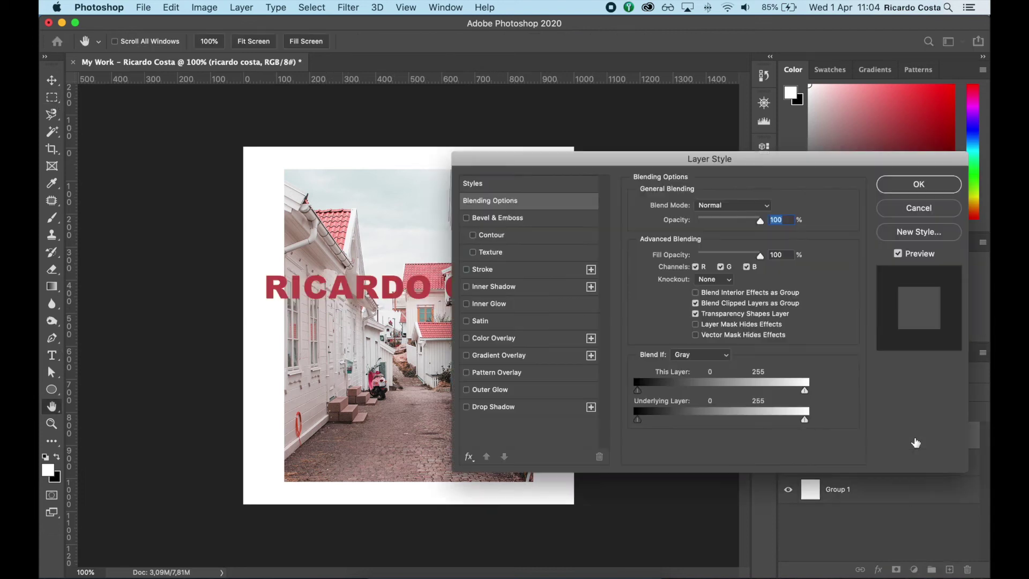
left_click_drag(528, 164, 560, 100)
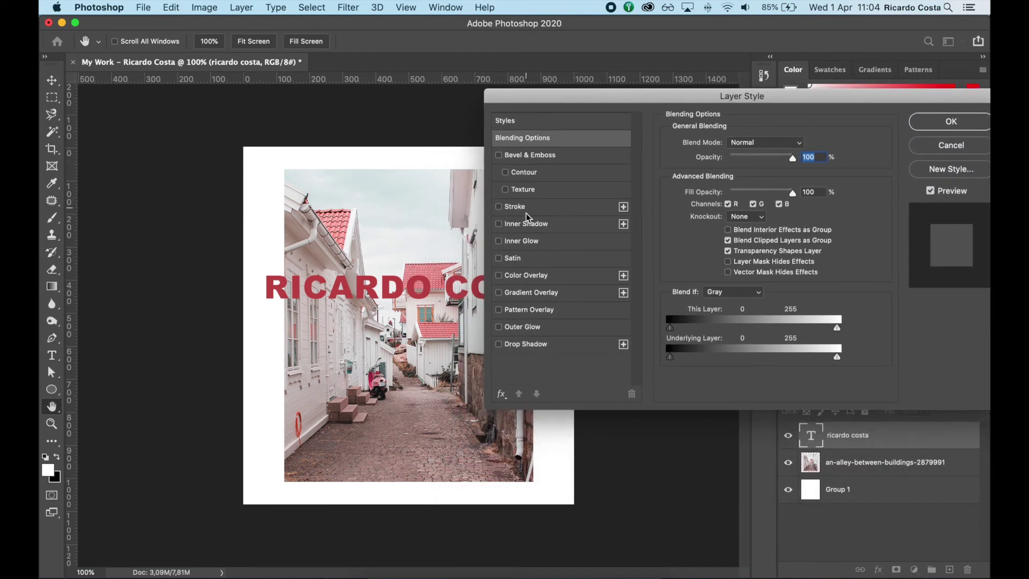
left_click_drag(528, 97, 600, 94)
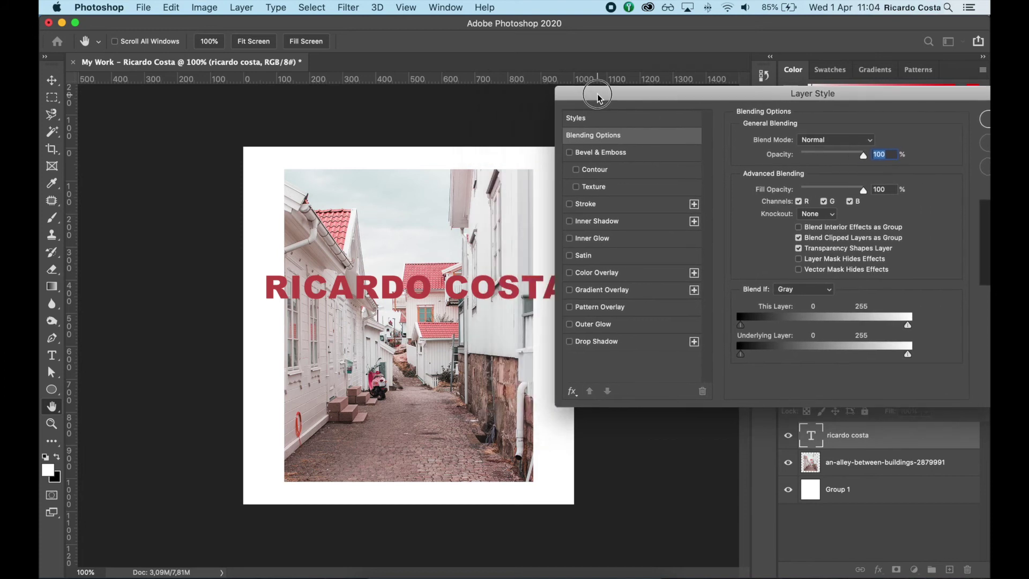
left_click(598, 291)
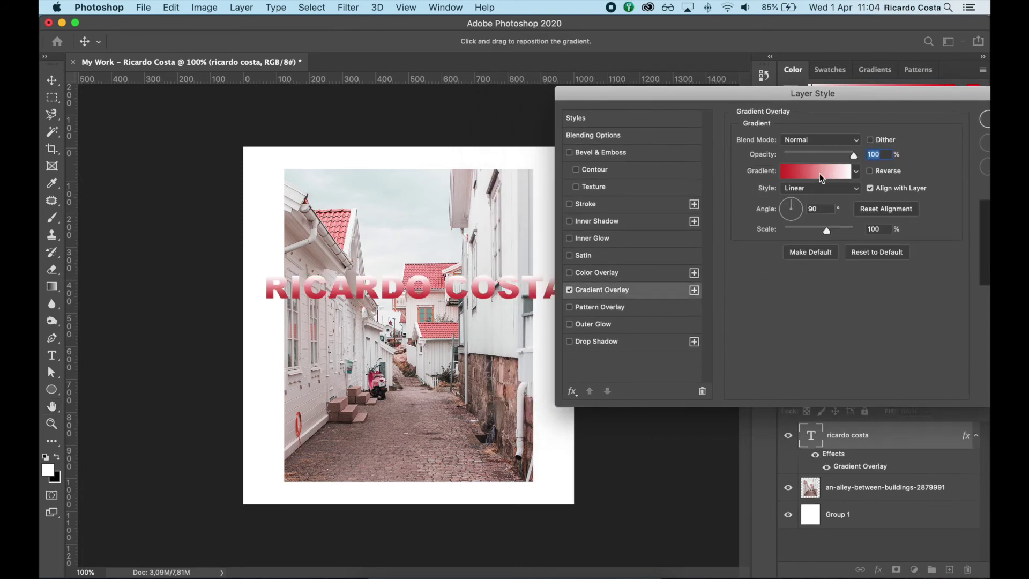
left_click(820, 176)
left_click_drag(434, 149, 686, 170)
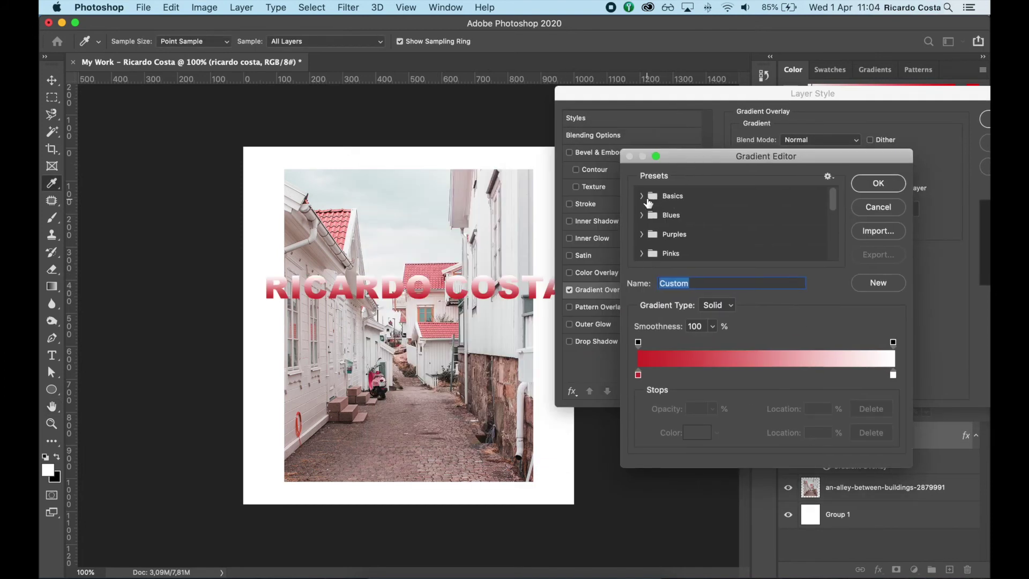
Choose Blue_16 from the Blues presets and confirm both the Gradient Editor and Layer Style
left_click(642, 196)
left_click(648, 239)
scroll(667, 236, "down", 2)
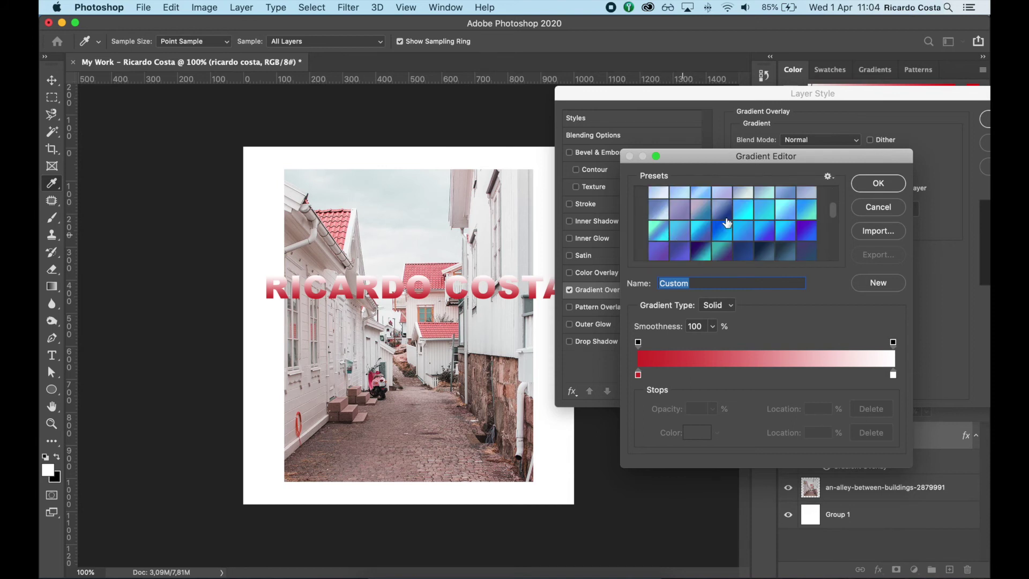
left_click(807, 209)
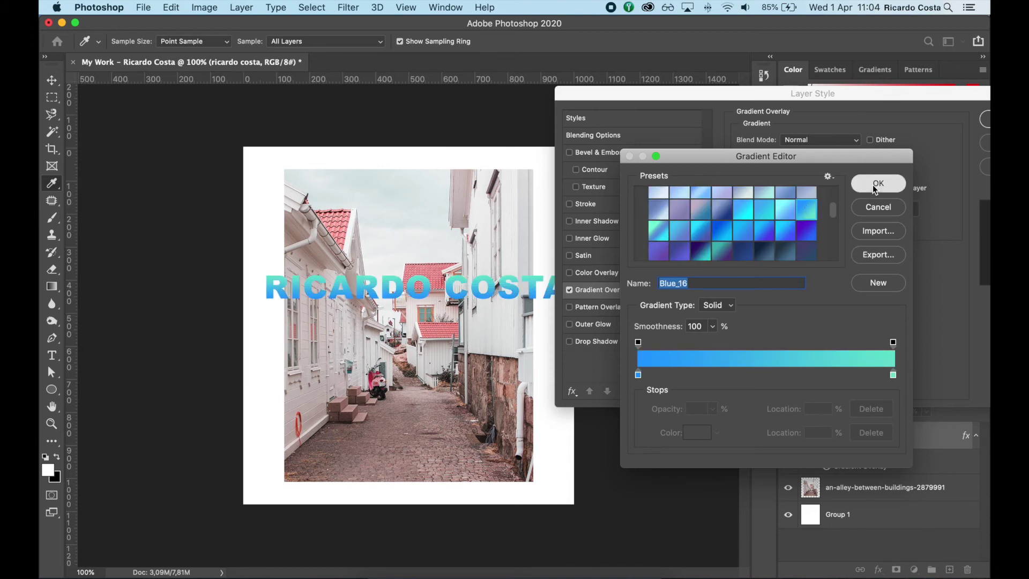
left_click(875, 185)
left_click_drag(938, 97, 838, 100)
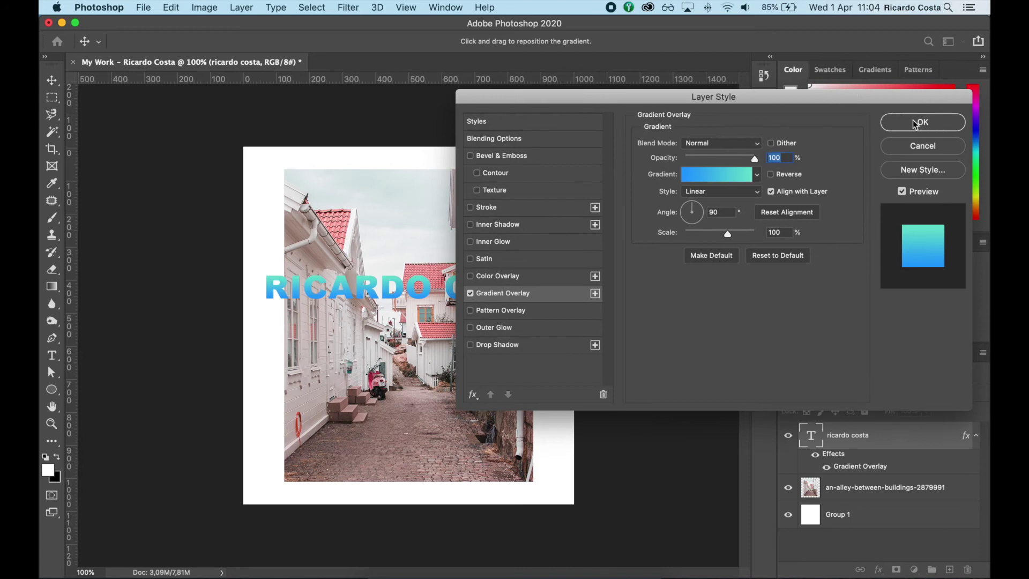
left_click(920, 122)
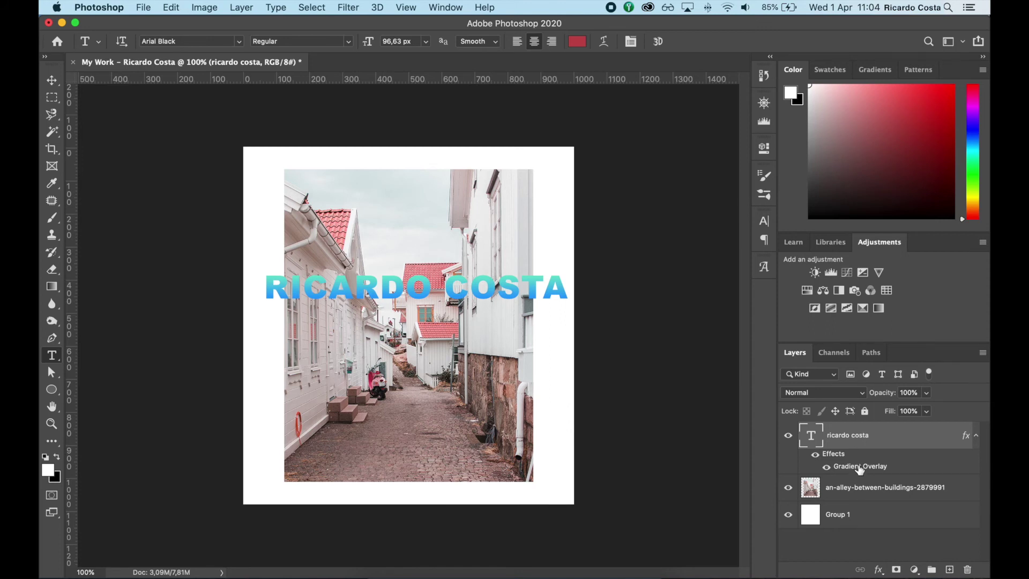
right_click(891, 438)
scroll(813, 449, "down", 5)
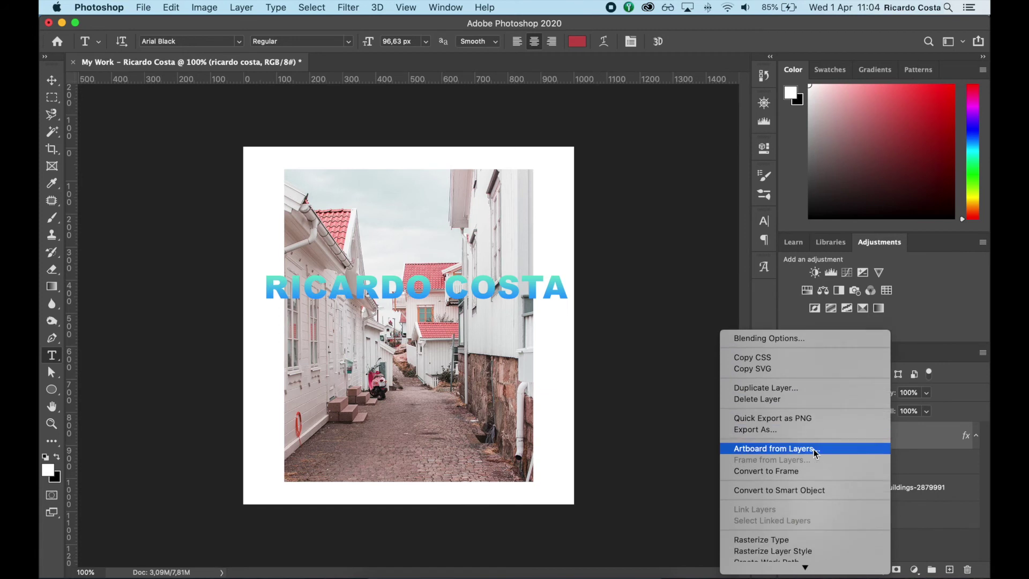
scroll(813, 449, "down", 5)
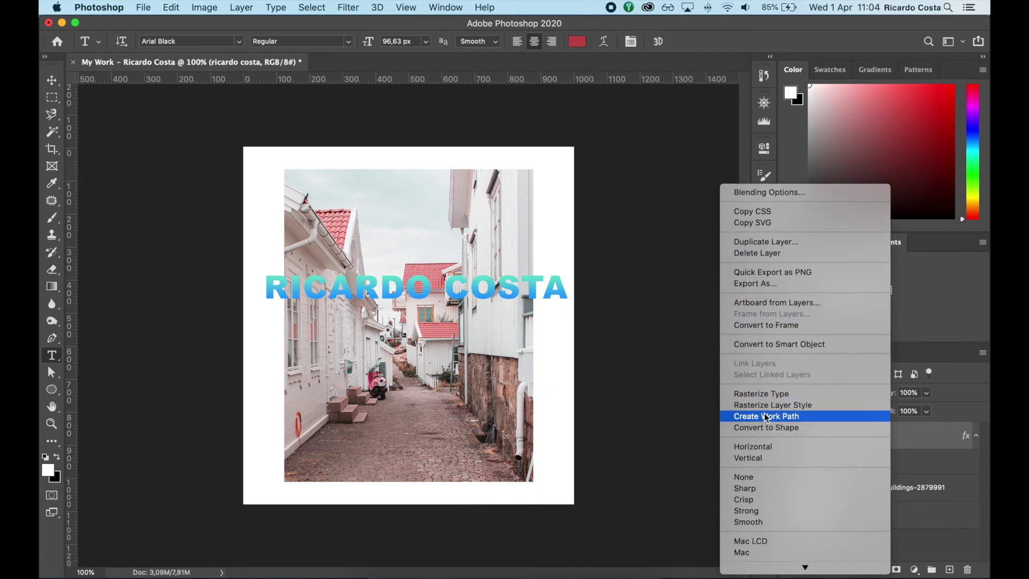
scroll(764, 473, "down", 4)
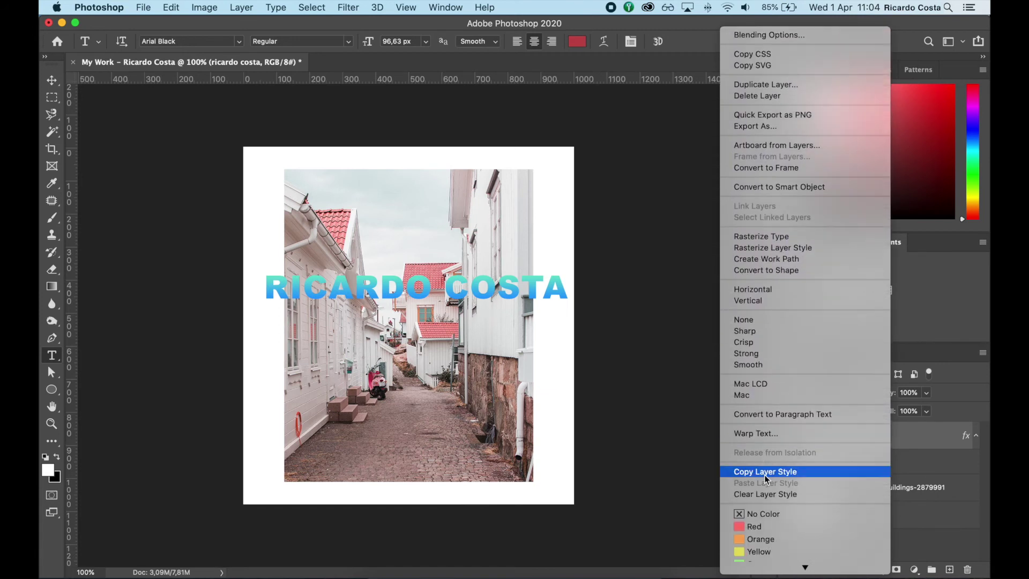
left_click(760, 472)
left_click(845, 491)
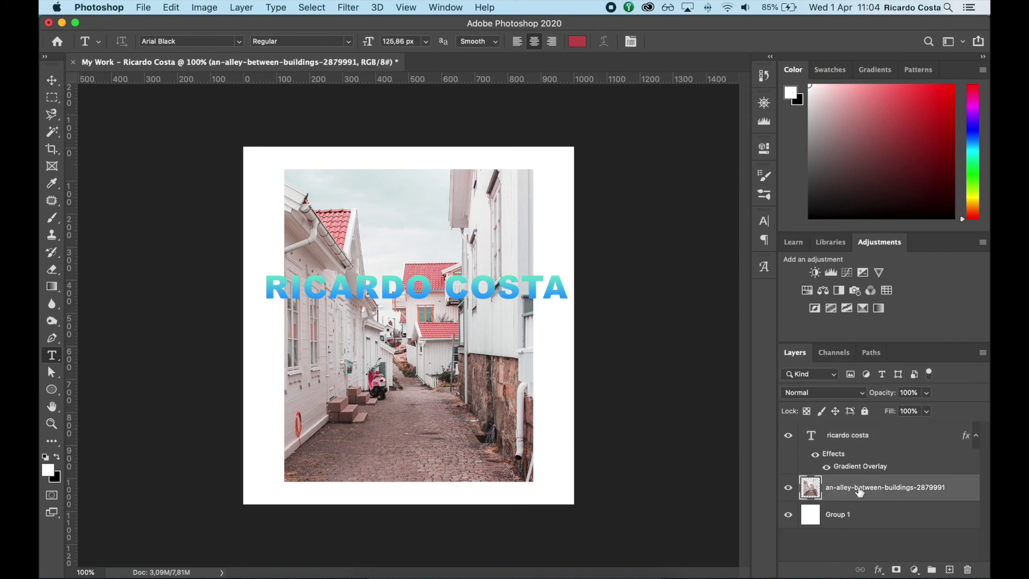
right_click(859, 487)
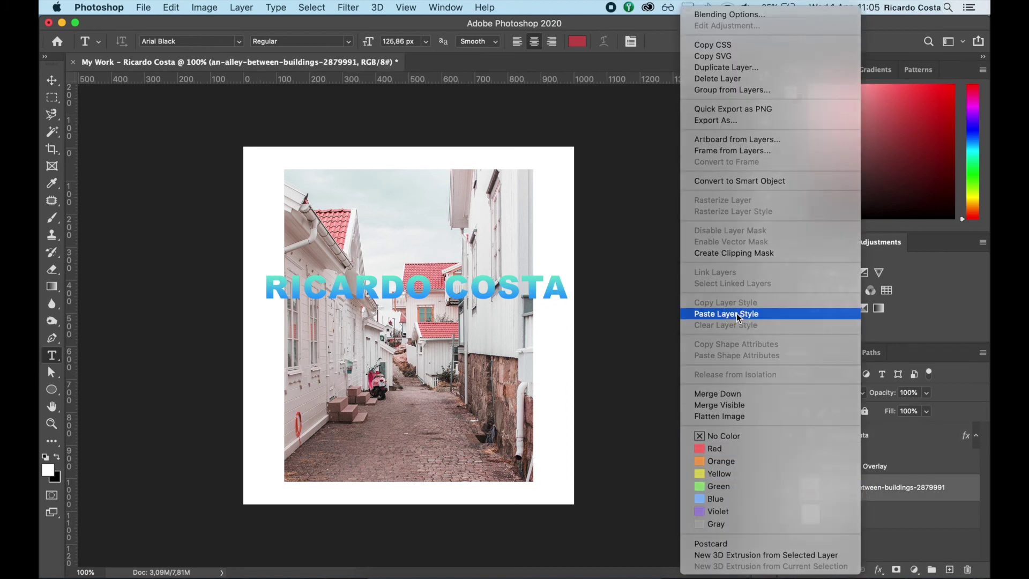
left_click(736, 314)
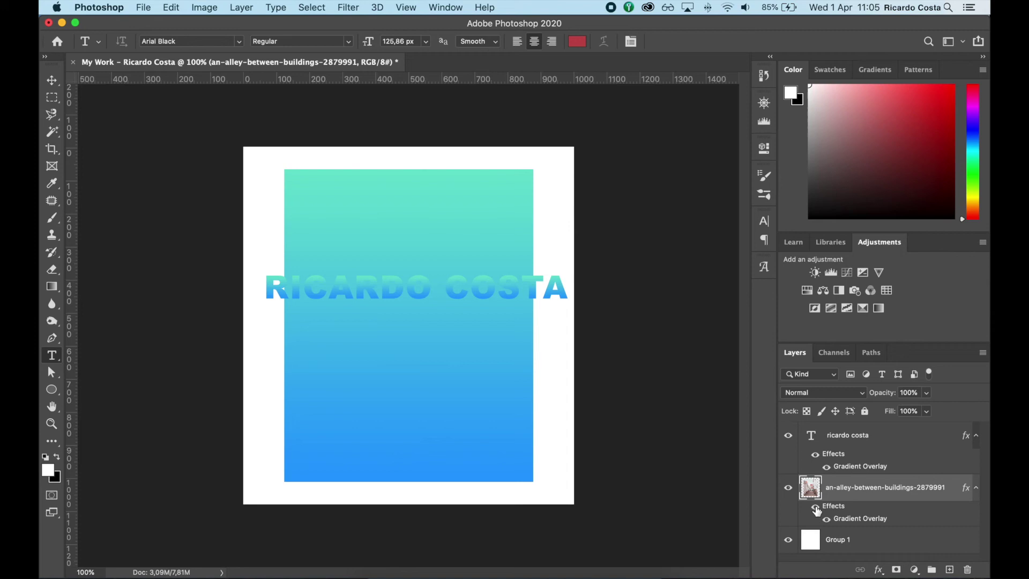
right_click(852, 487)
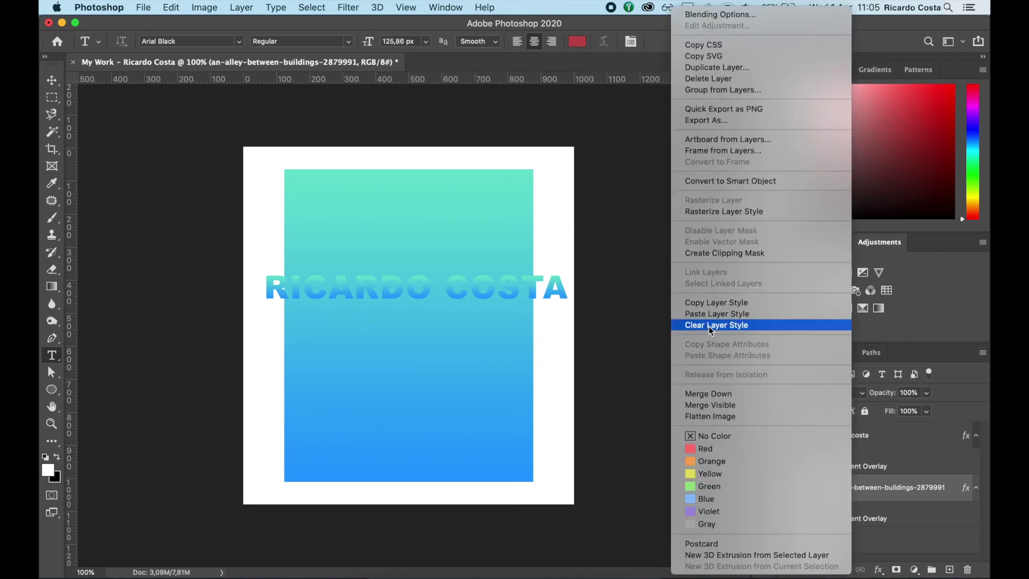
left_click(723, 326)
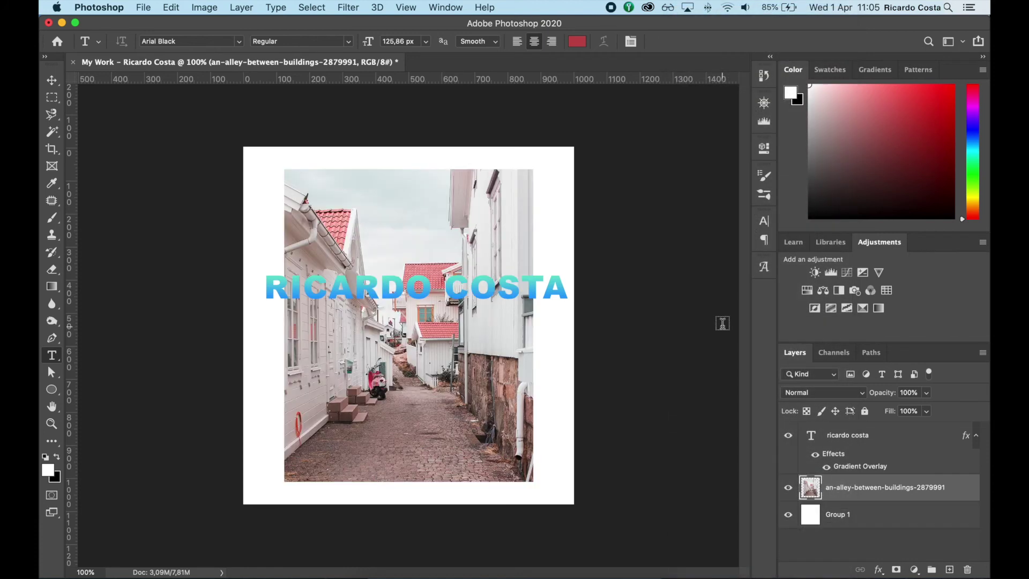
left_click(832, 459)
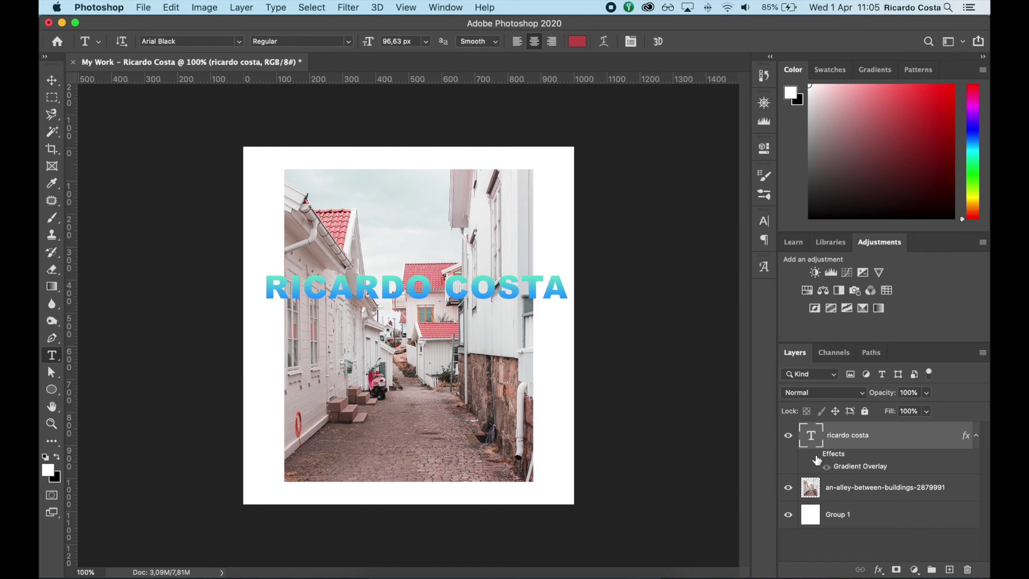
left_click(816, 459)
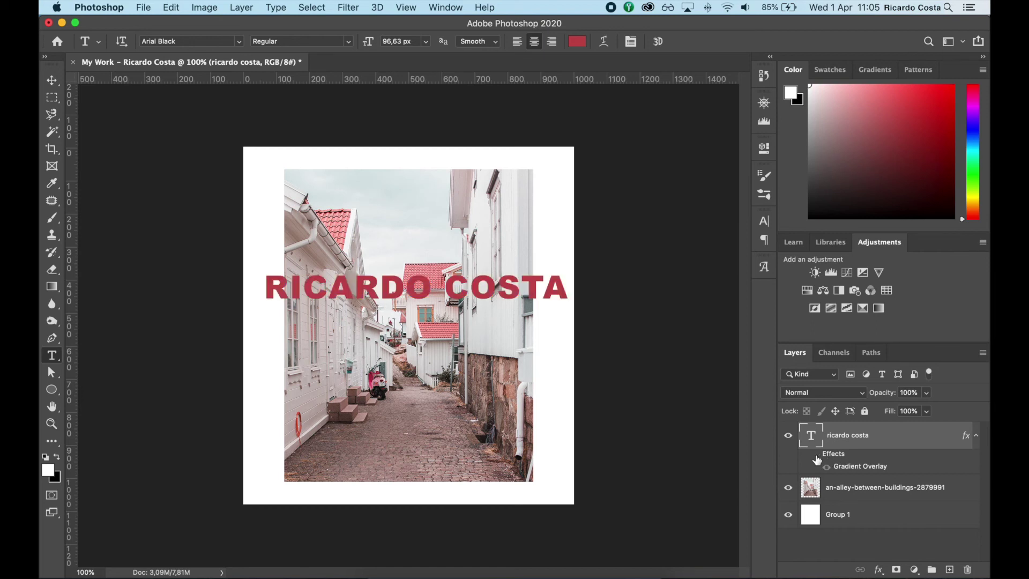
left_click(976, 436)
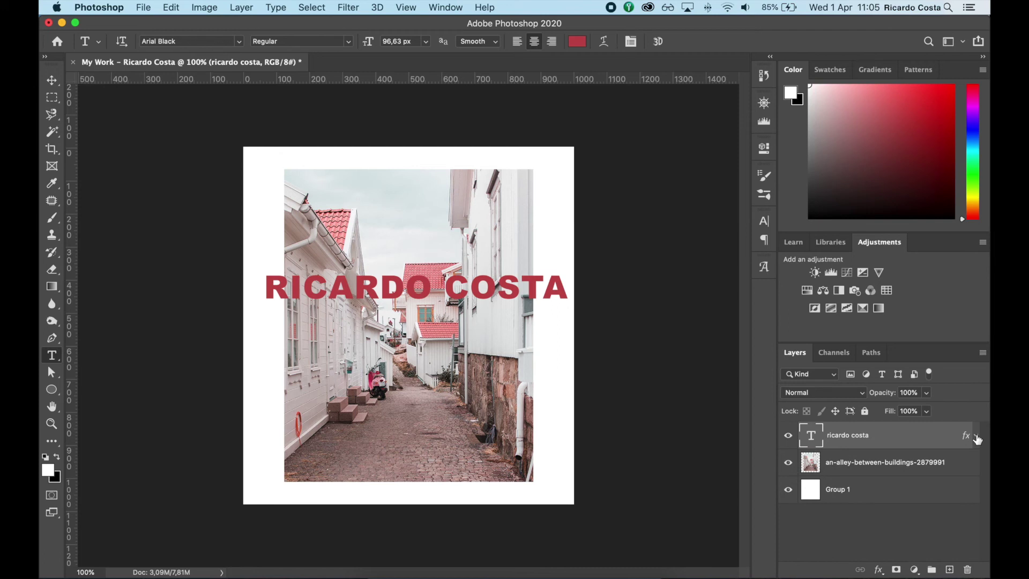
left_click(976, 436)
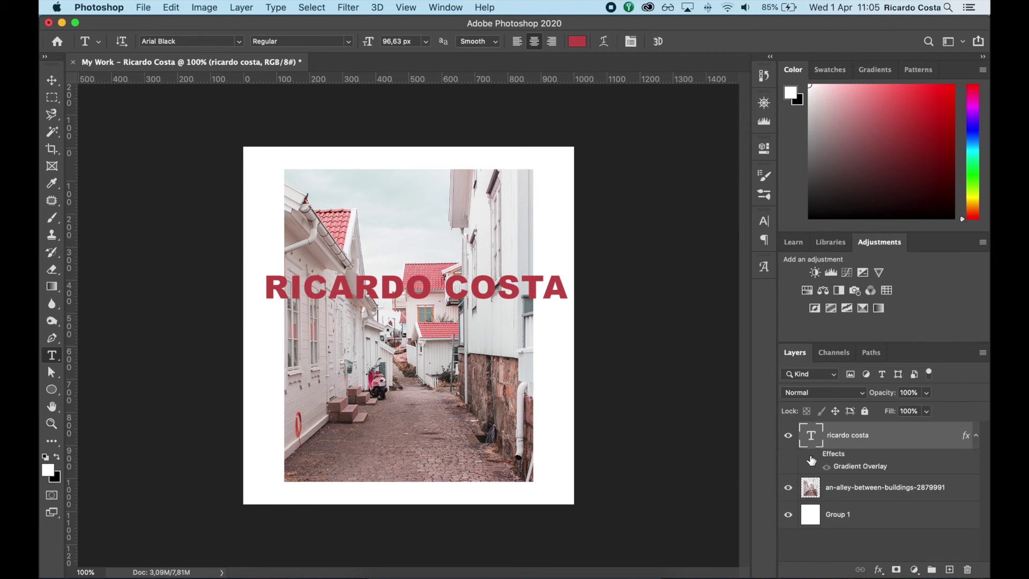
left_click(826, 468)
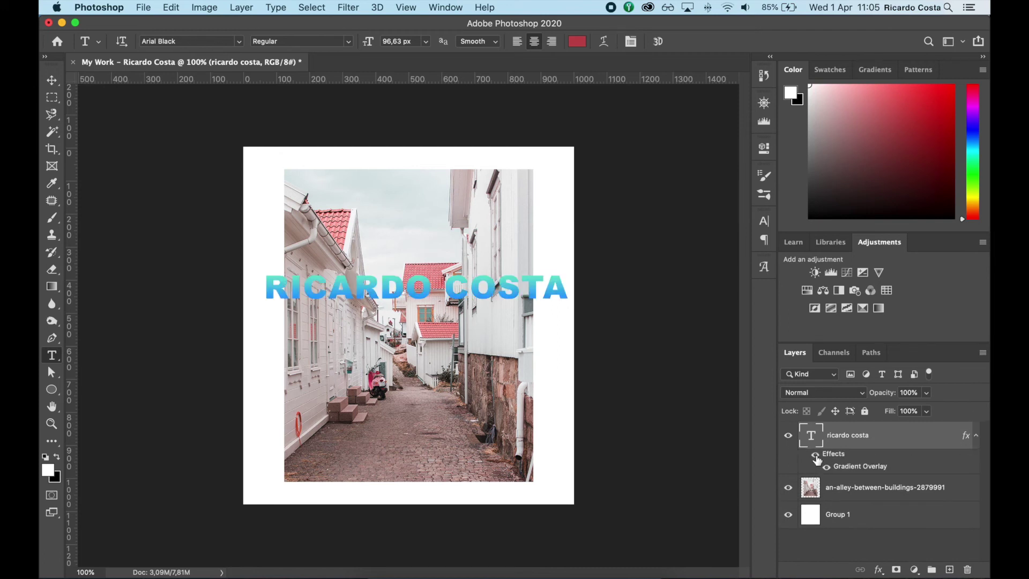
left_click(816, 456)
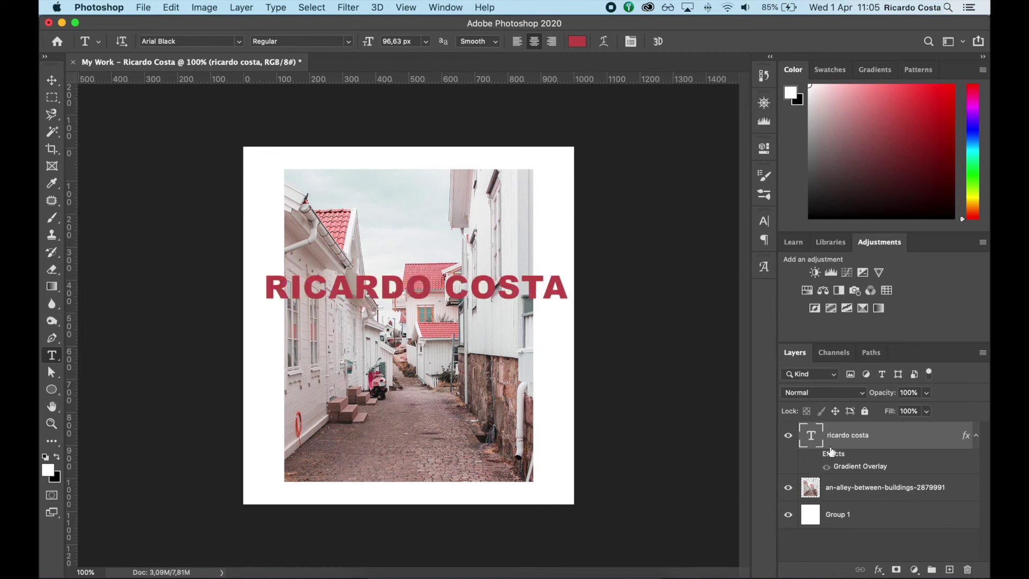
left_click(975, 436)
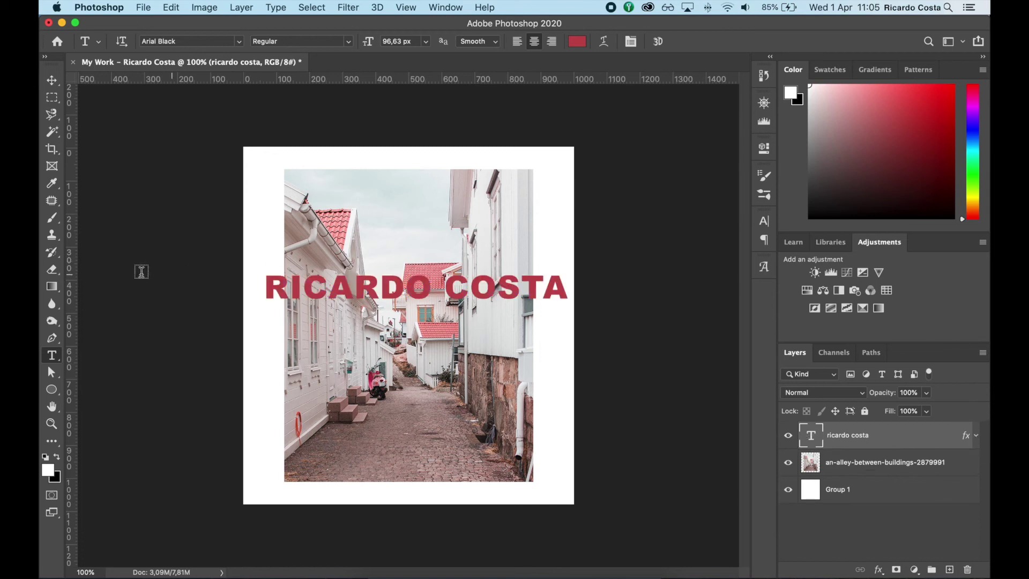
key("e")
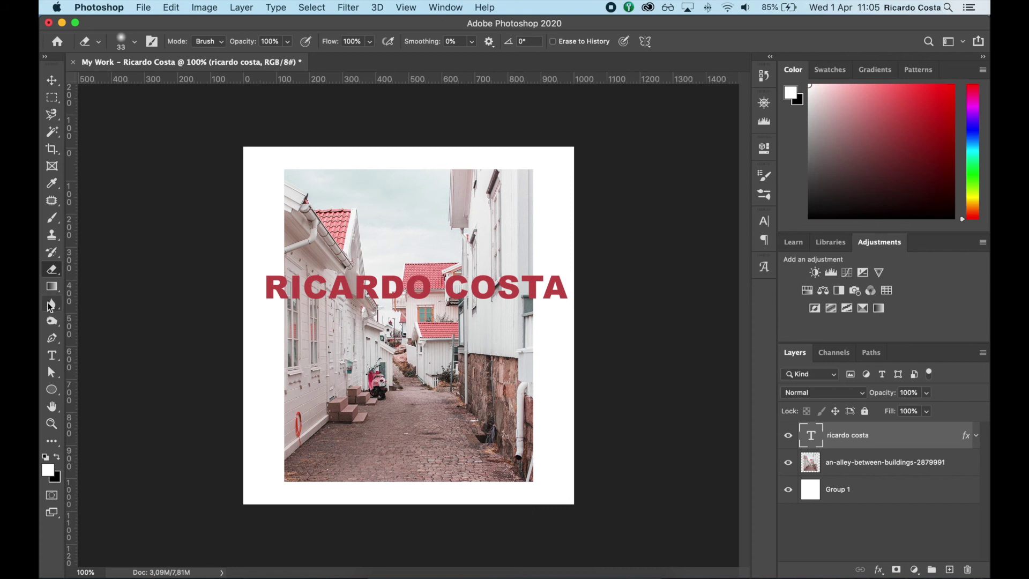
left_click(432, 301)
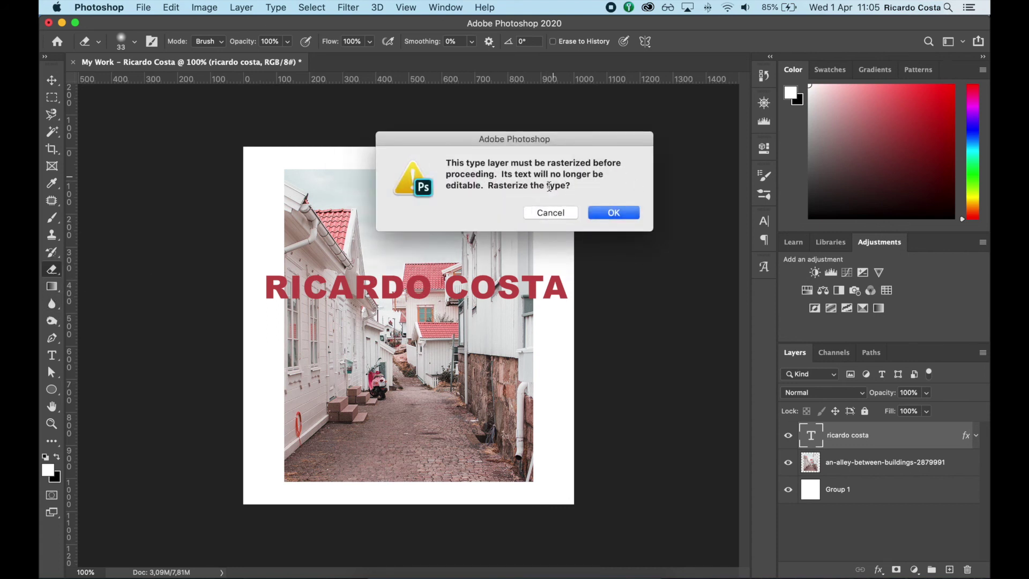
left_click(554, 213)
right_click(851, 435)
scroll(800, 461, "down", 10)
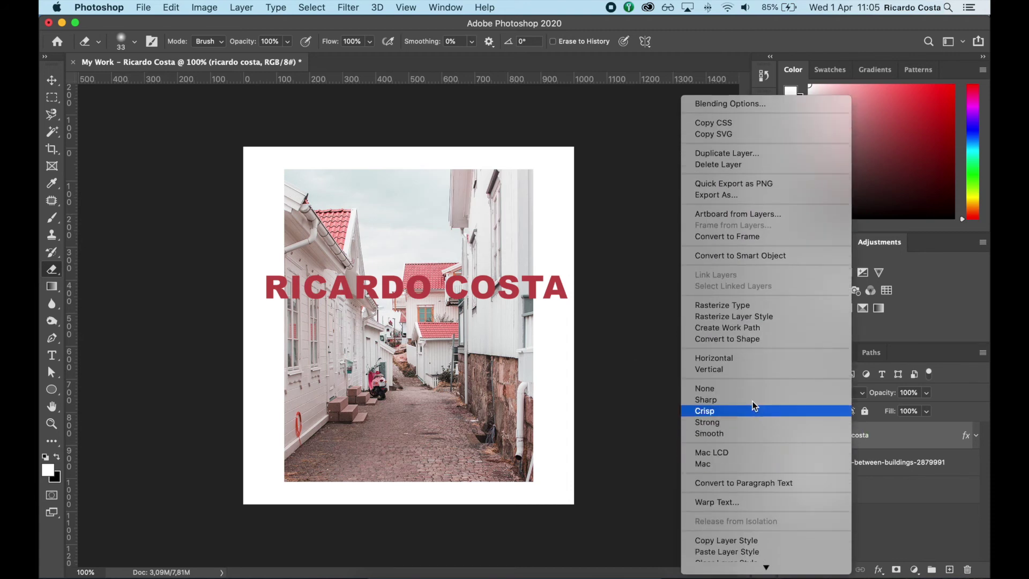
left_click(727, 306)
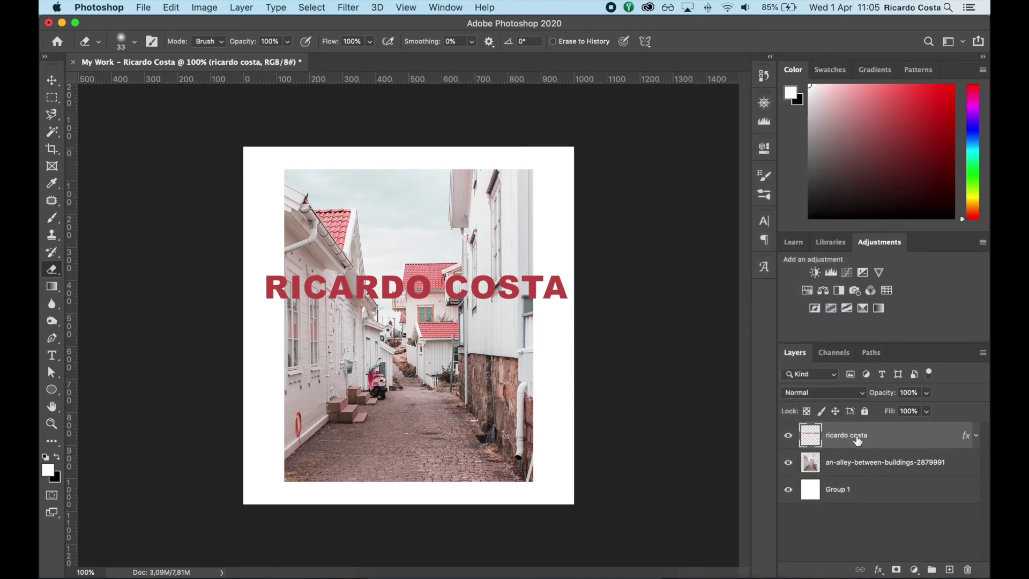
mouse_move(361, 287)
left_mouse_down()
mouse_move(511, 294)
mouse_move(506, 275)
mouse_move(384, 259)
left_mouse_up()
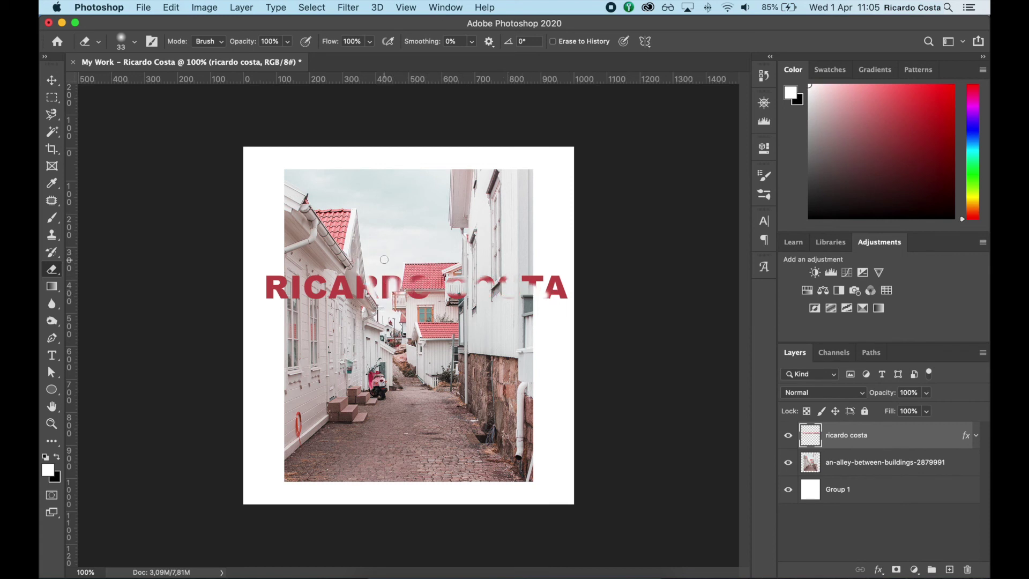
key("super+z")
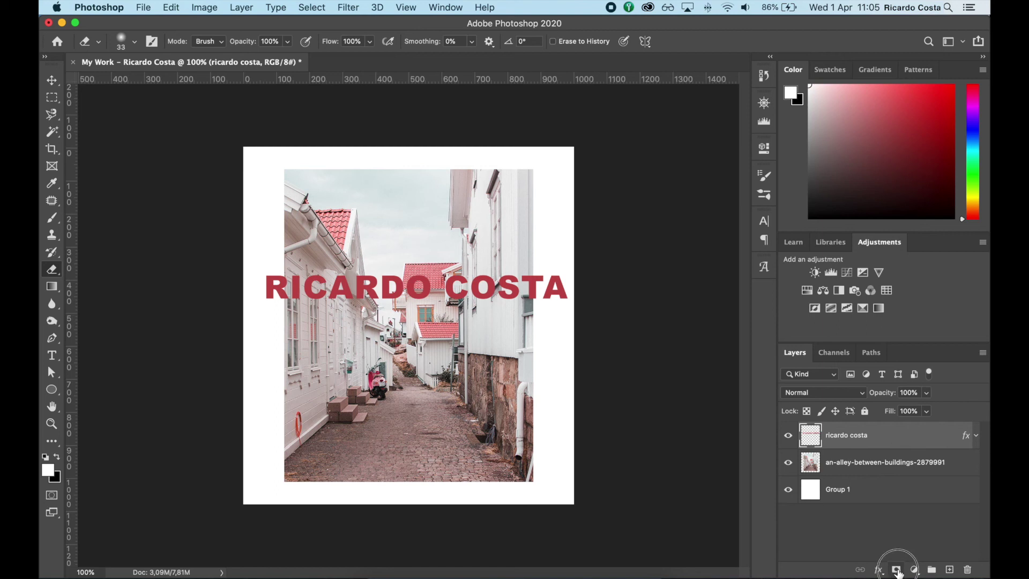
Add a layer mask to the title layer and brush a first black stroke over it
left_click(896, 570)
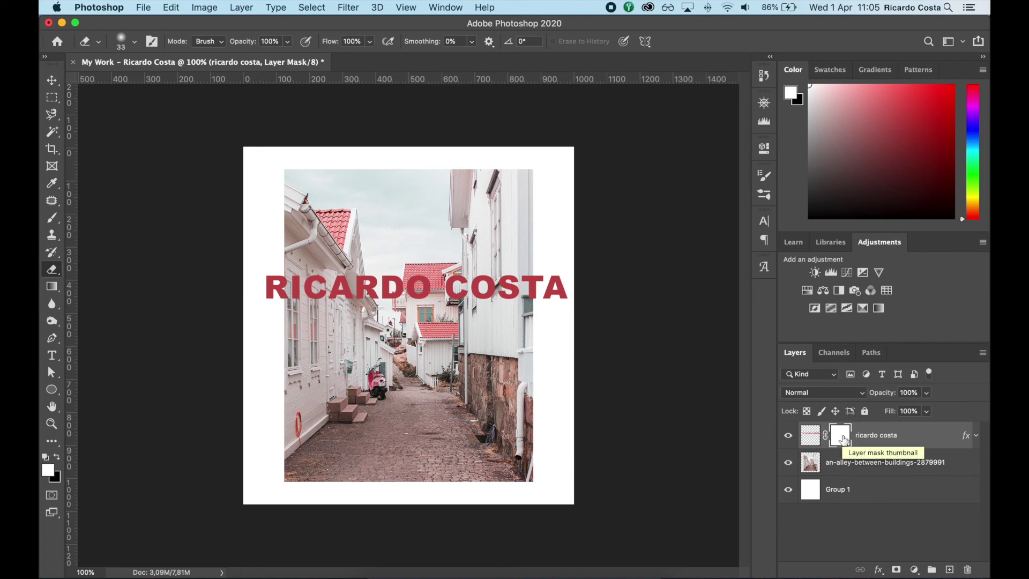
key("b")
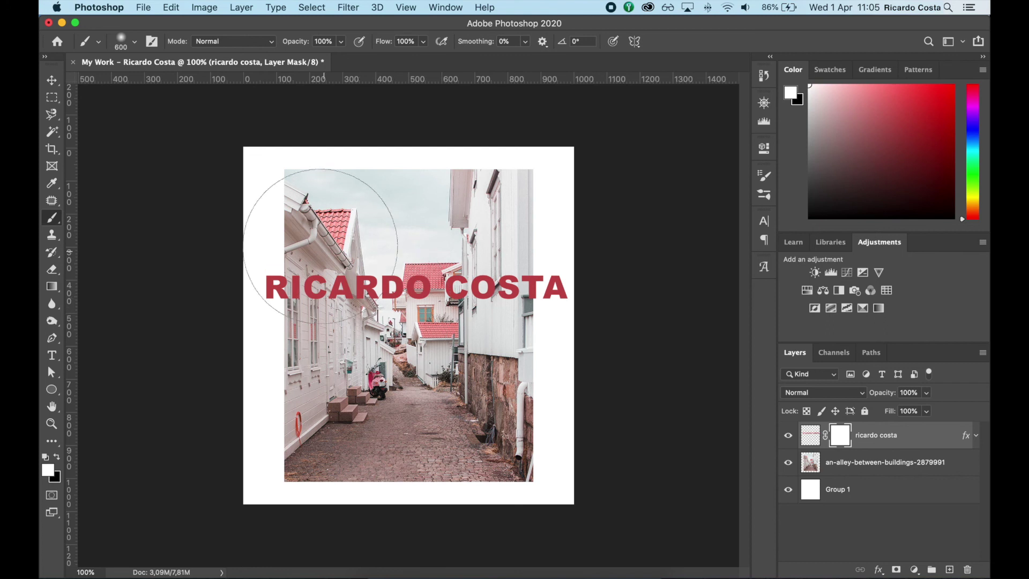
key("x")
mouse_move(290, 282)
left_mouse_down()
mouse_move(322, 359)
mouse_move(325, 286)
mouse_move(300, 222)
mouse_move(340, 345)
mouse_move(344, 256)
mouse_move(333, 359)
mouse_move(303, 279)
mouse_move(383, 260)
mouse_move(415, 284)
mouse_move(306, 285)
mouse_move(529, 292)
mouse_move(298, 290)
mouse_move(450, 299)
left_mouse_up()
key("x")
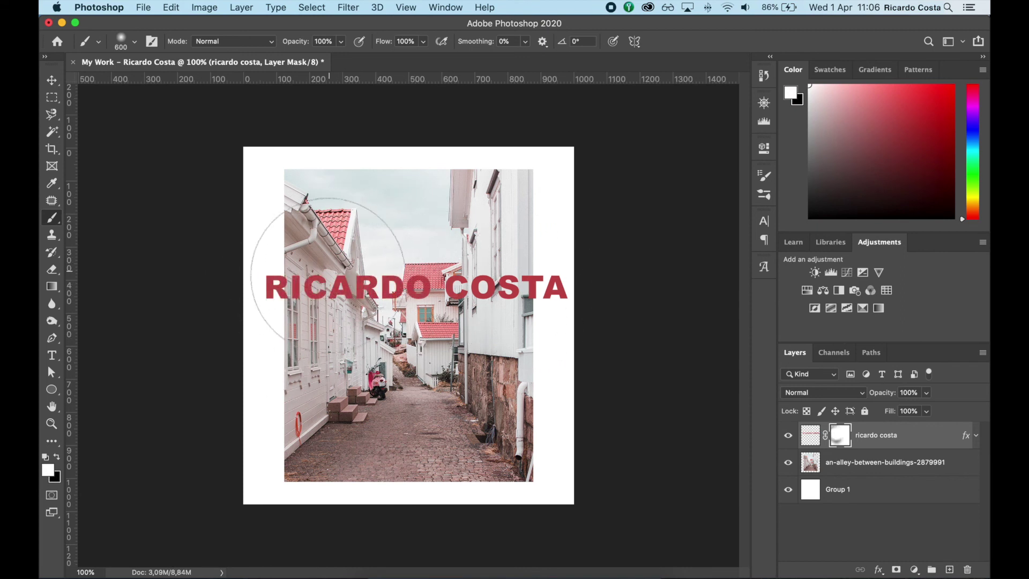
Paint black across the title on the mask to hide it, then white to reveal it fully
left_click(48, 470)
left_click(55, 476)
left_click(845, 373)
left_click(57, 456)
left_click(57, 457)
left_click(57, 457)
left_click(57, 457)
left_click(57, 457)
left_click(56, 457)
left_click(57, 457)
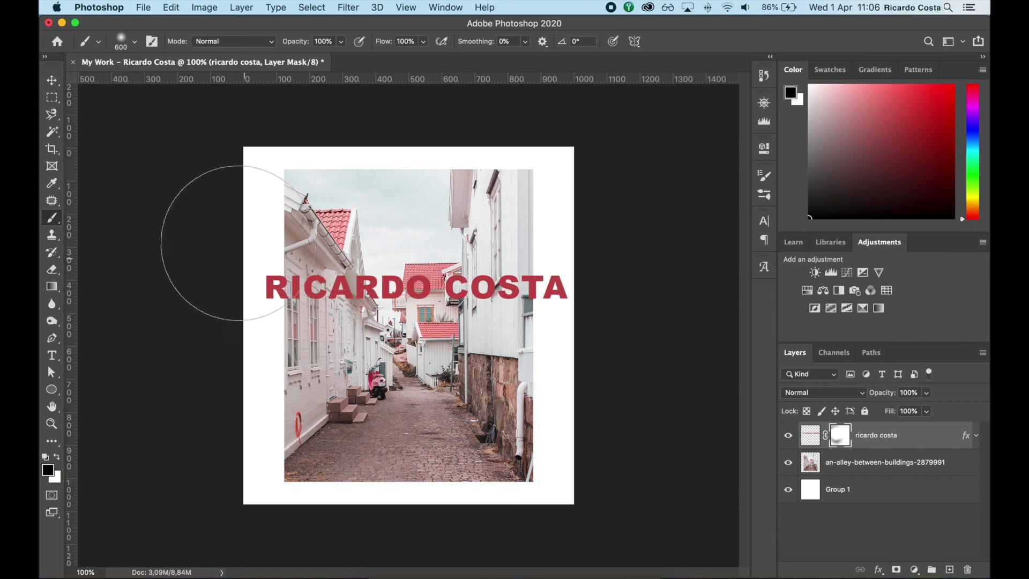
mouse_move(241, 253)
left_mouse_down()
mouse_move(436, 316)
mouse_move(590, 310)
left_mouse_up()
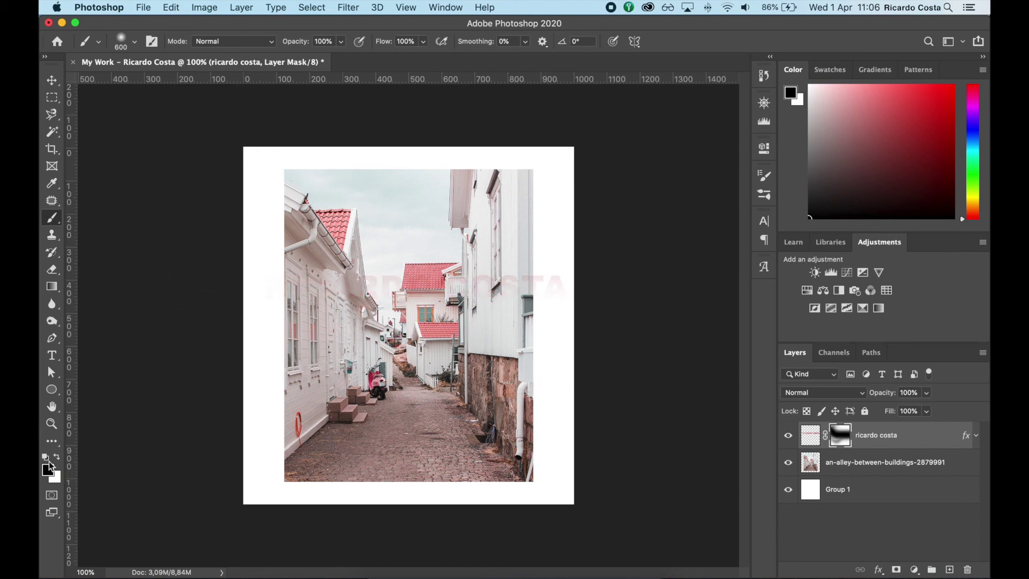
left_click(57, 457)
left_click_drag(241, 308, 516, 287)
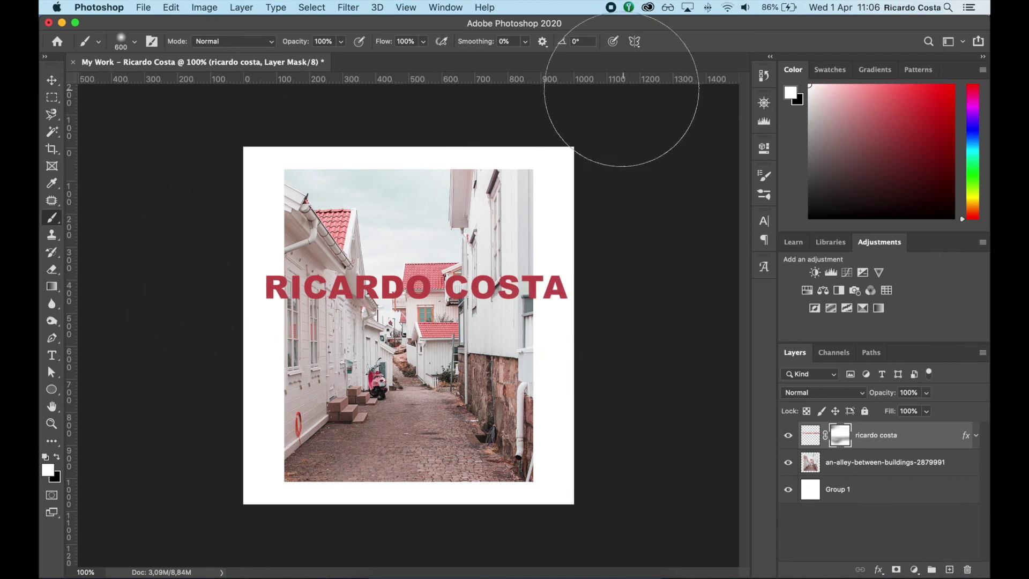
left_click(52, 97)
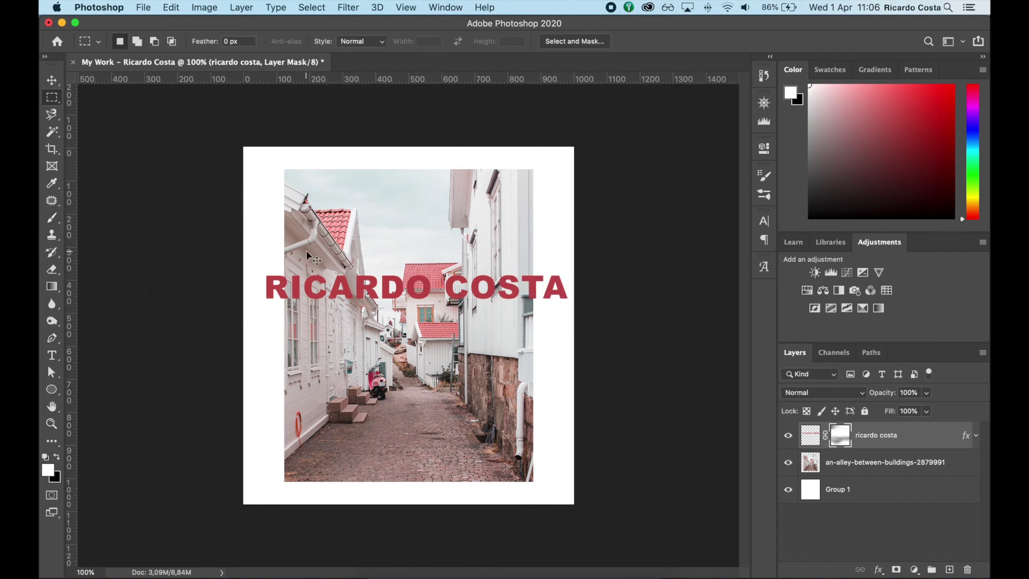
In Save As, try switching the format to JPEG, then cancel without saving
key("super+shift+s")
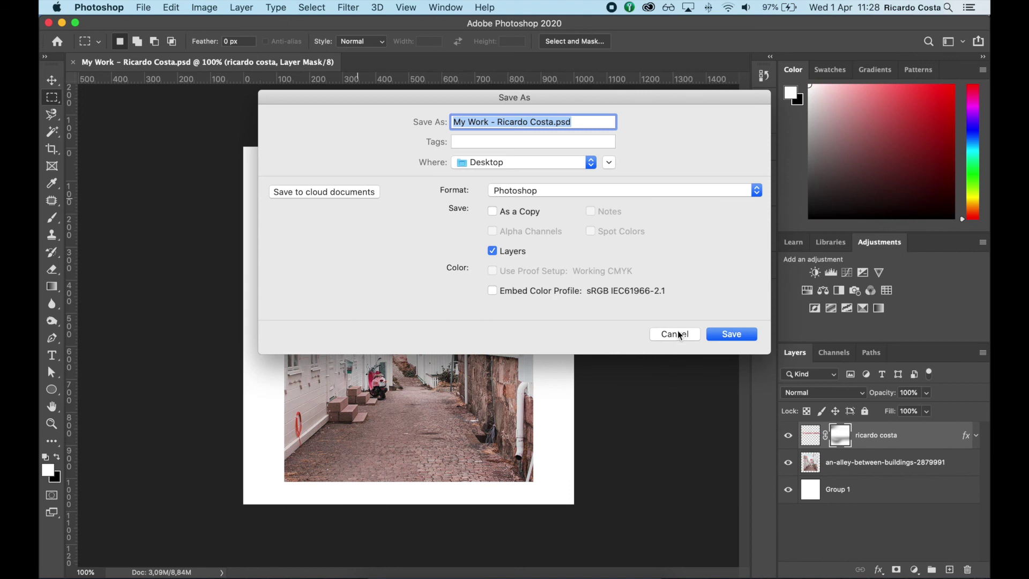
left_click(521, 192)
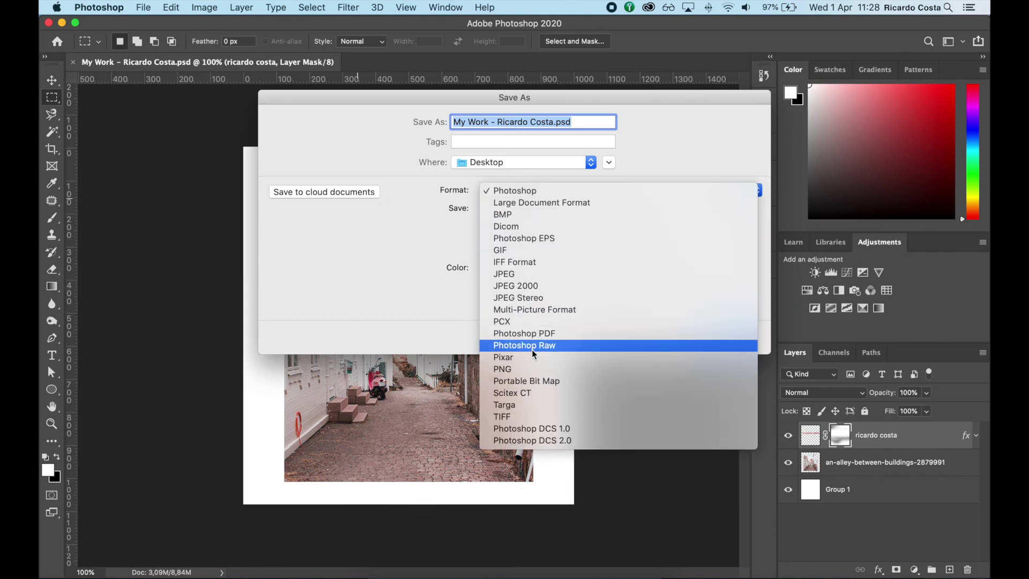
left_click(514, 191)
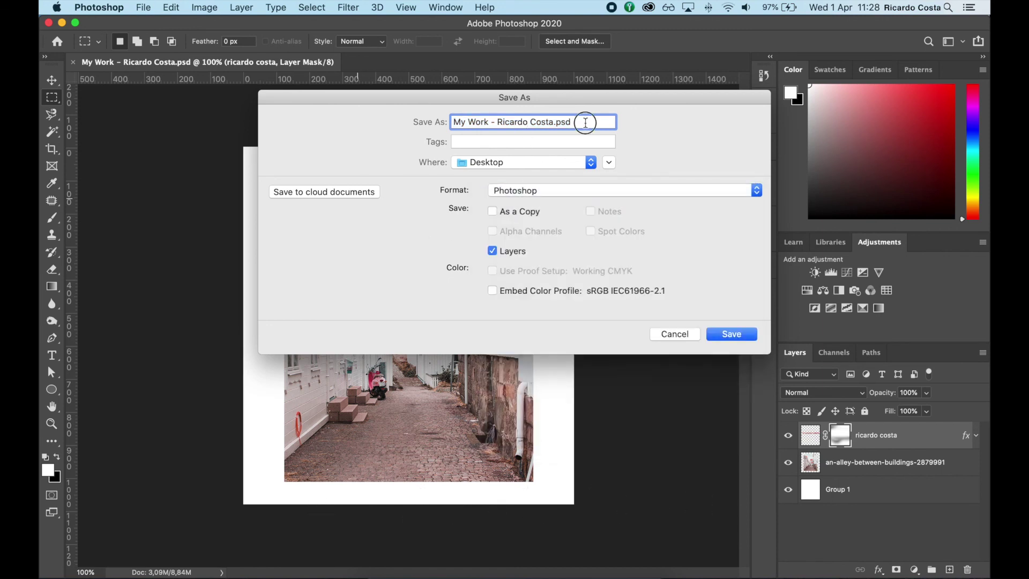
left_click(504, 192)
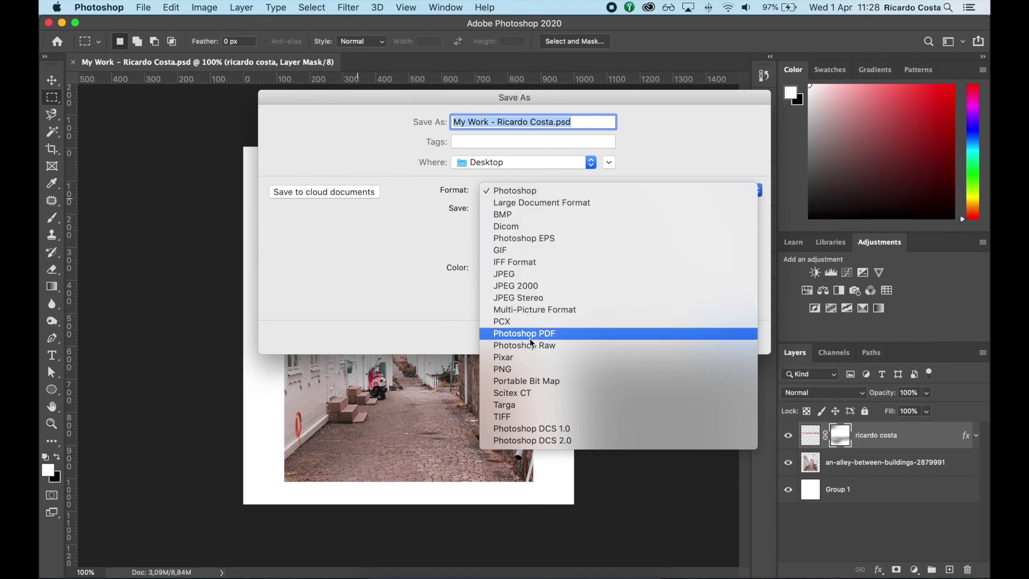
left_click(518, 274)
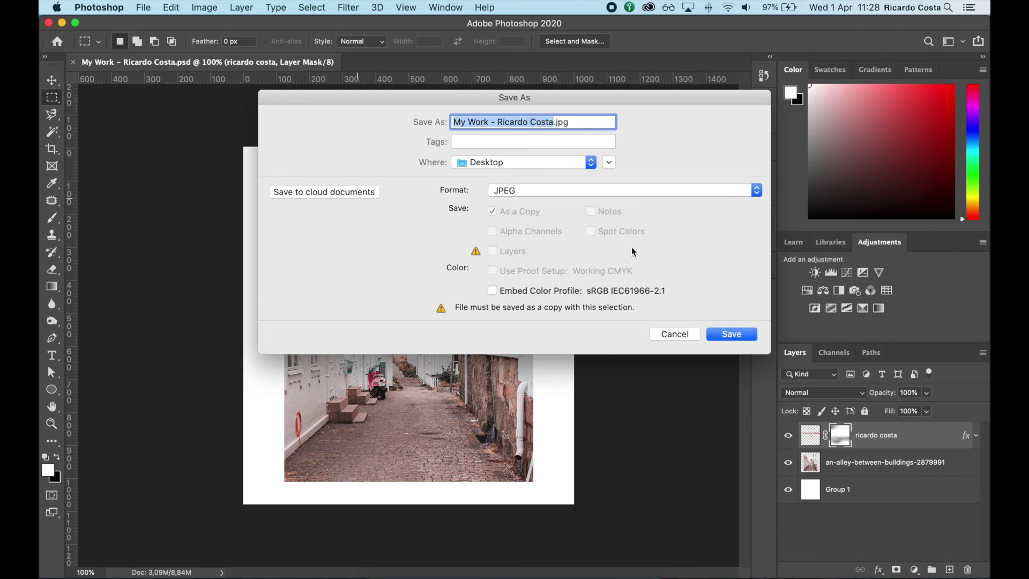
left_click(676, 333)
Reopen Save As from the File menu and close it without saving
left_click(143, 7)
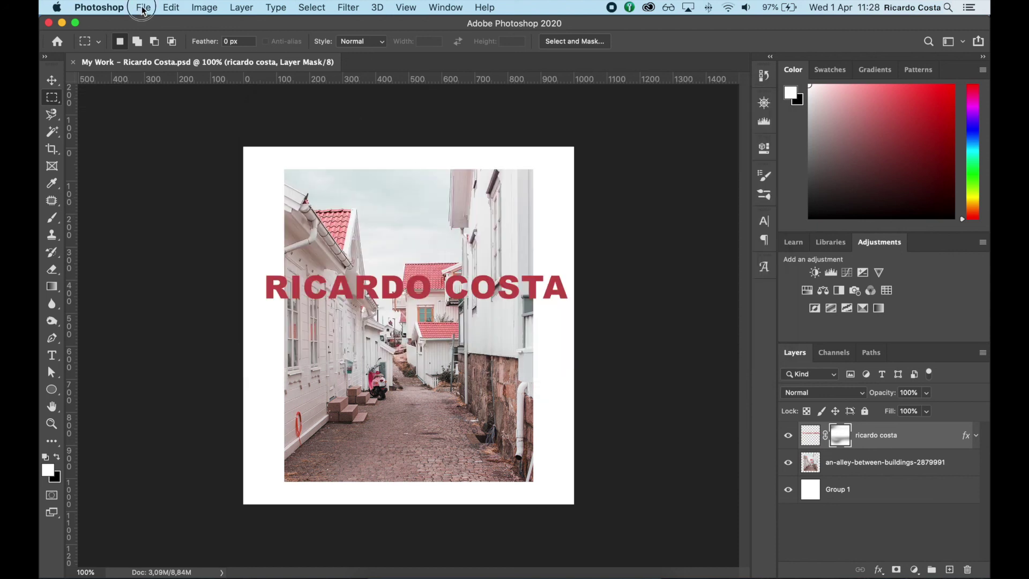
left_click(172, 157)
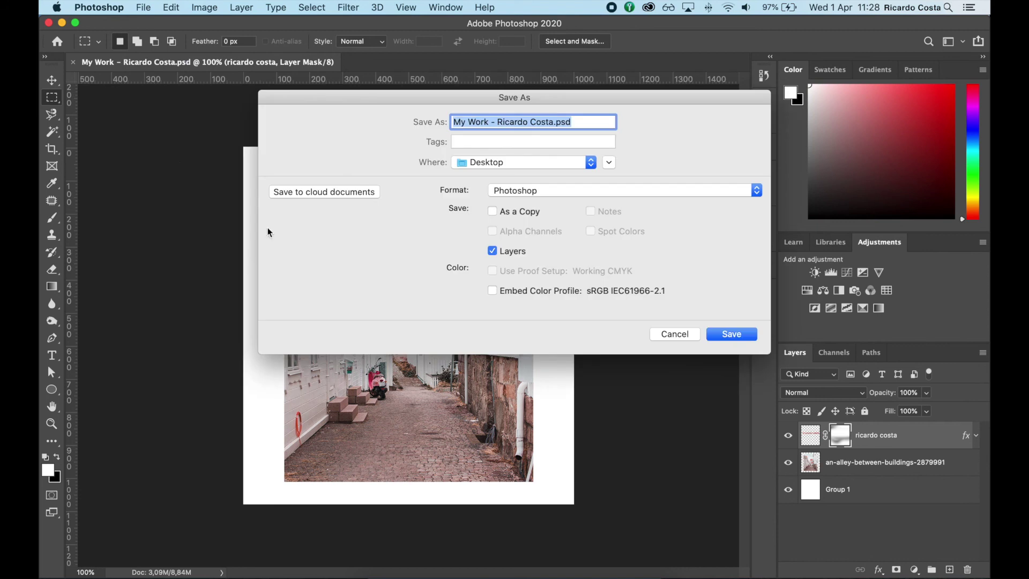
left_click(675, 333)
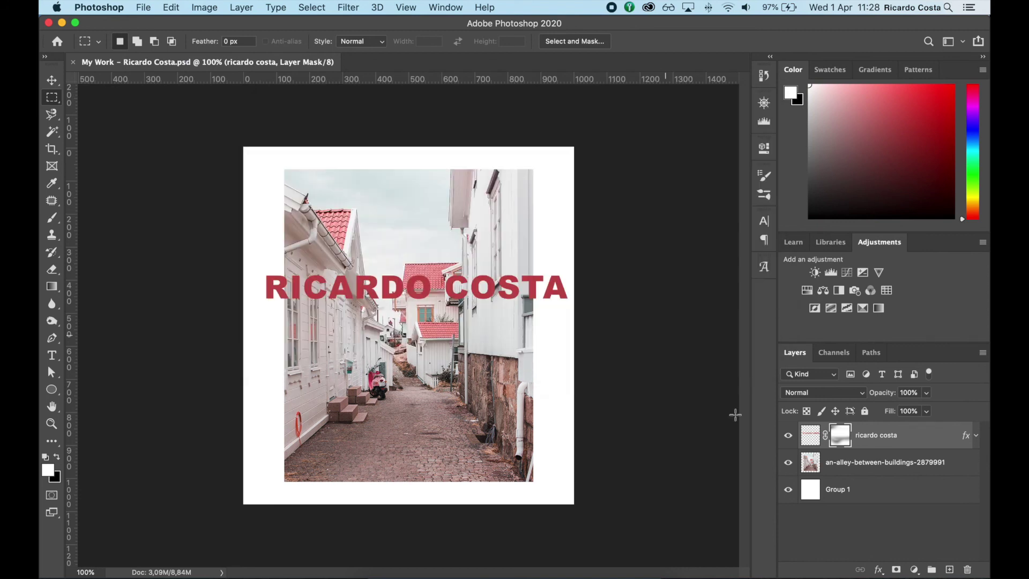
Hide the alley photo and add centred black 46,86 px 'THANK YOU AND SUBSCRIBE' below the title
left_click(788, 463)
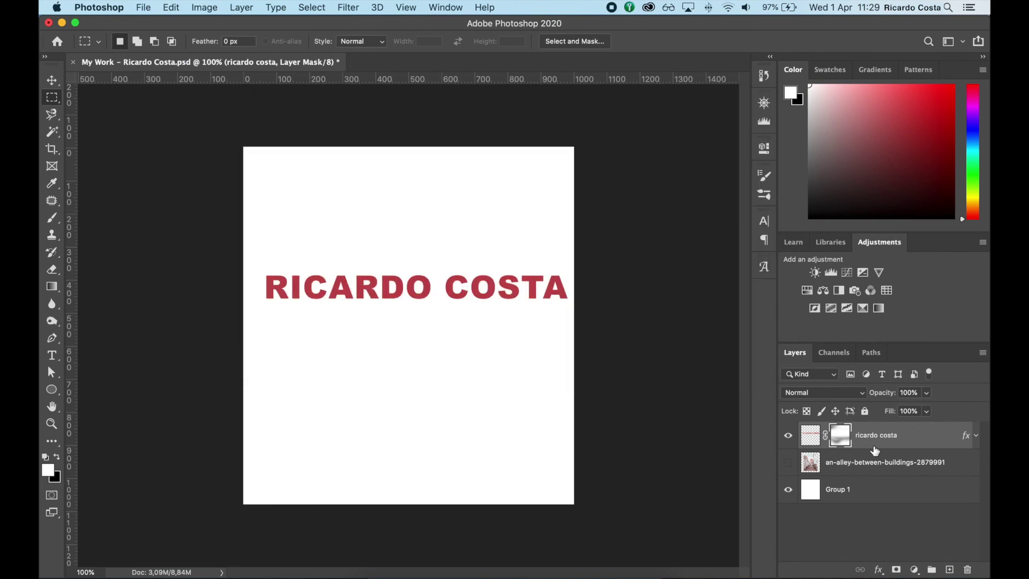
key("t")
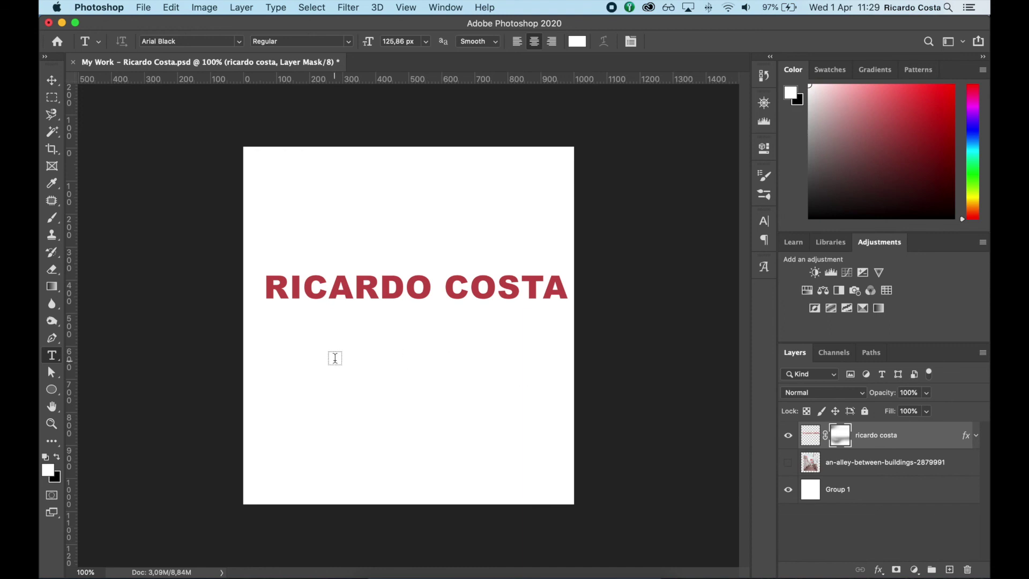
key("x")
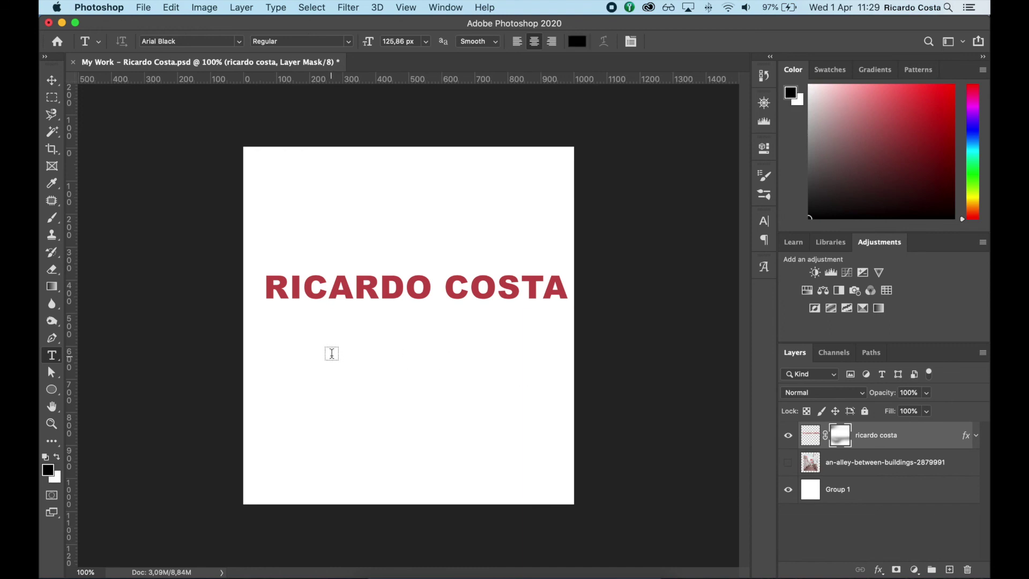
left_click(335, 352)
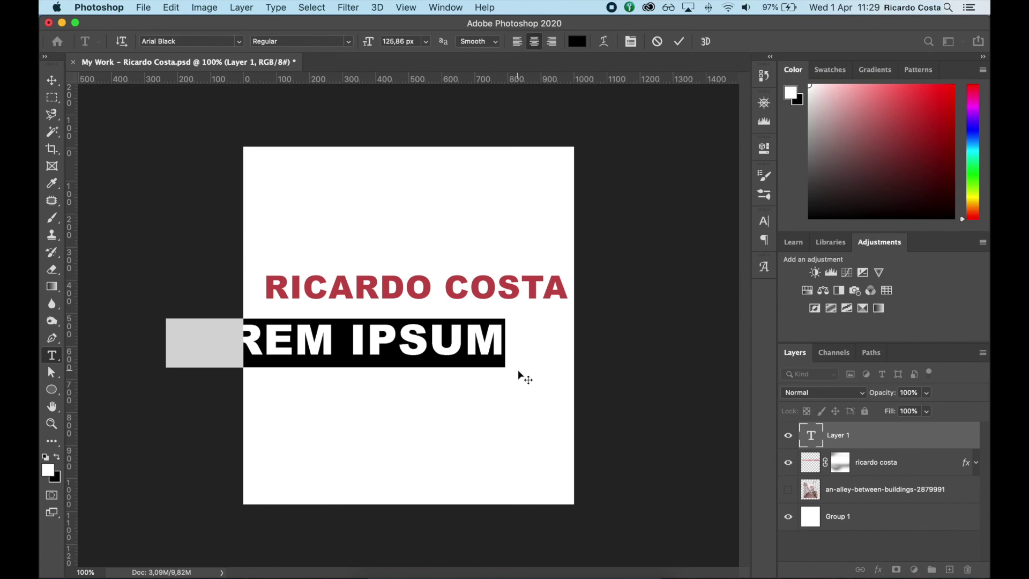
left_click_drag(405, 41, 358, 42)
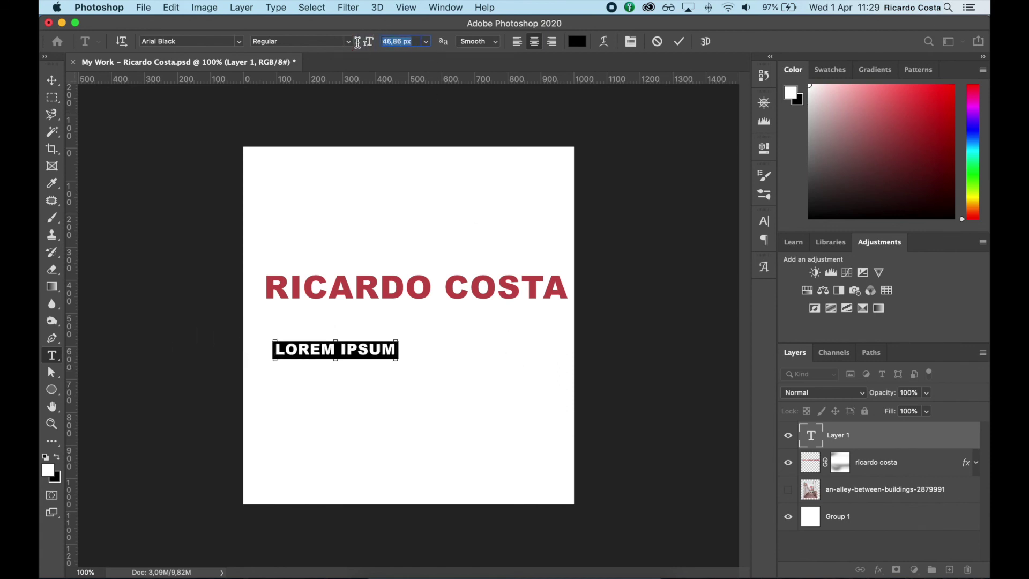
type("THANK YOU")
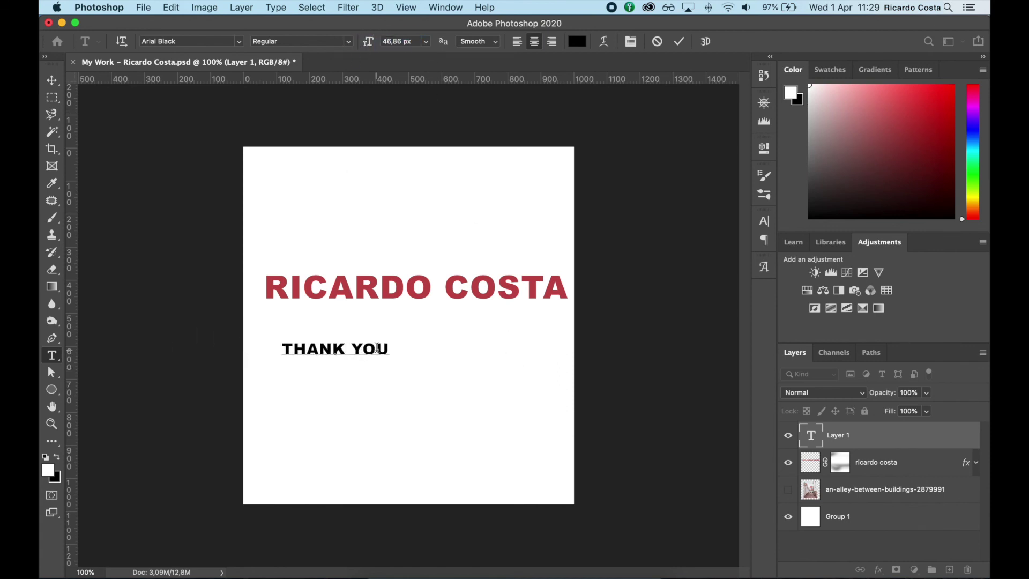
type(" AND ")
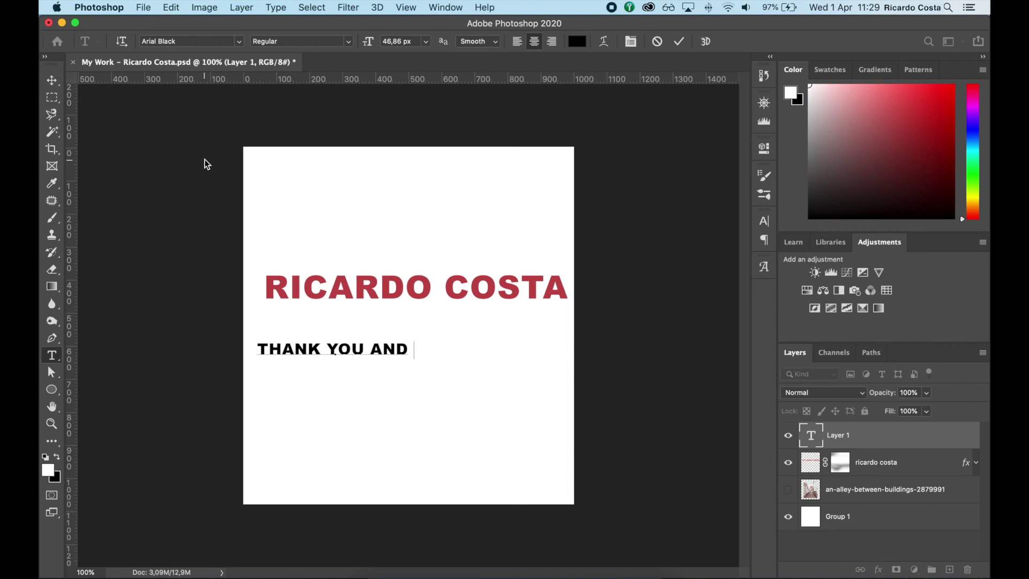
type("SUBS")
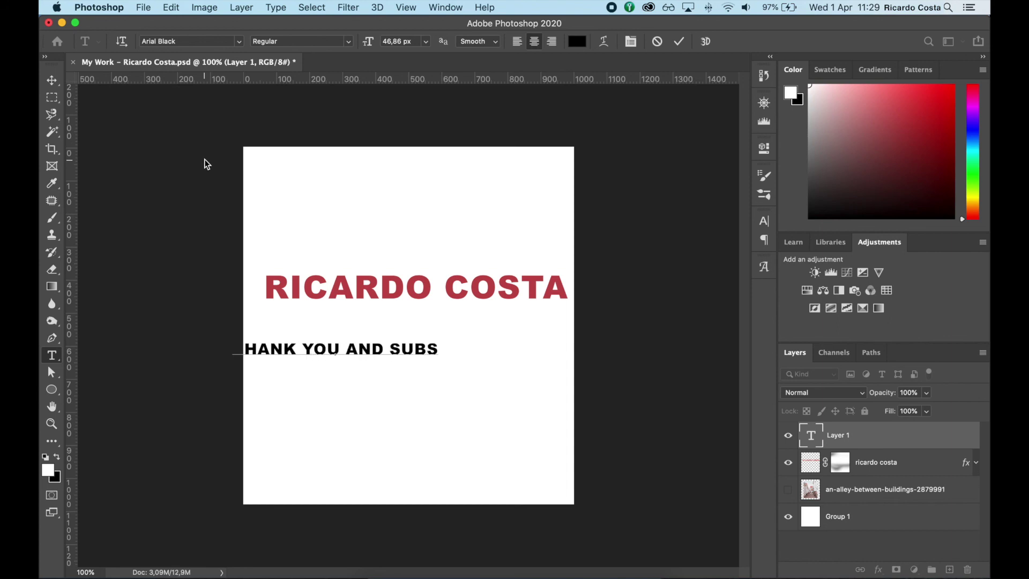
type("CRIBE")
left_click(52, 80)
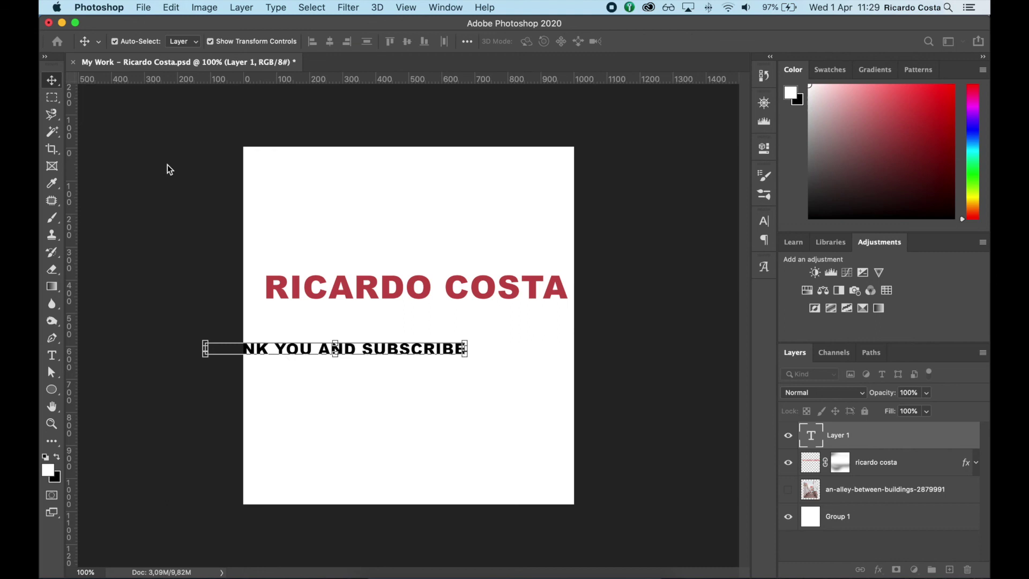
left_click_drag(344, 347, 386, 347)
Duplicate that text line lower down and change its text to ':)'
left_click_drag(383, 404, 385, 412)
double_click(386, 414)
type("t")
key("super+a")
type(":)")
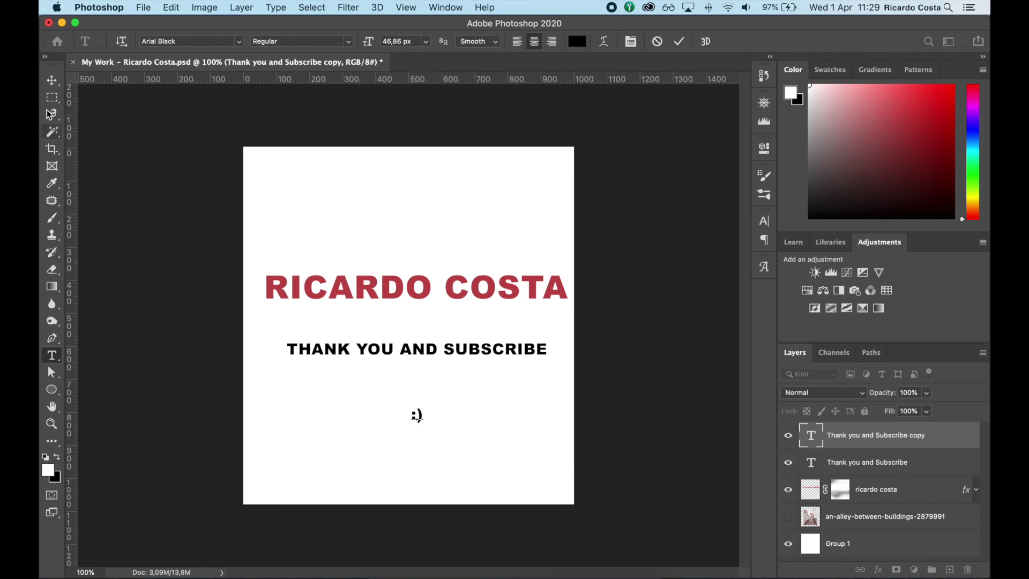
left_click(52, 98)
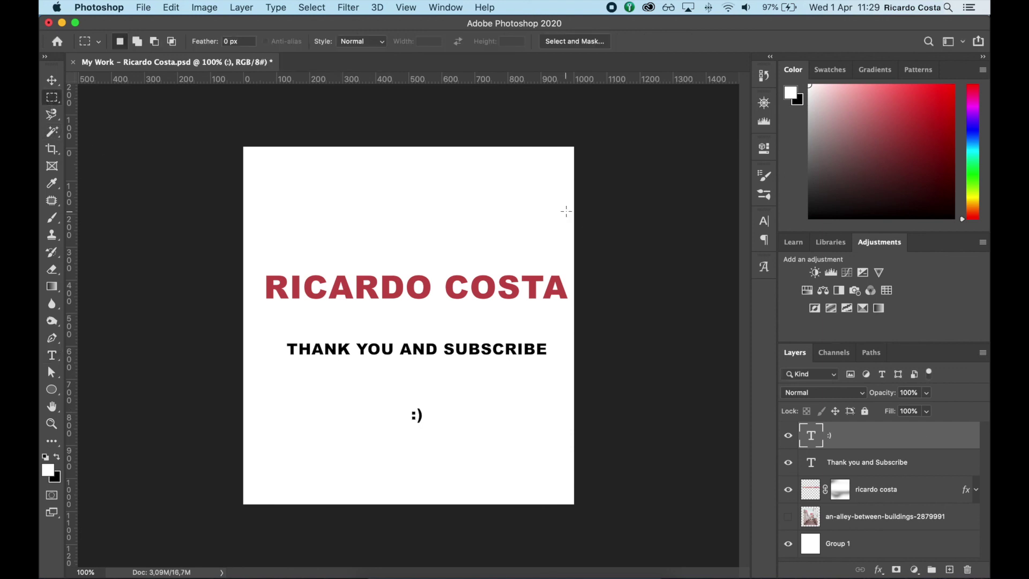